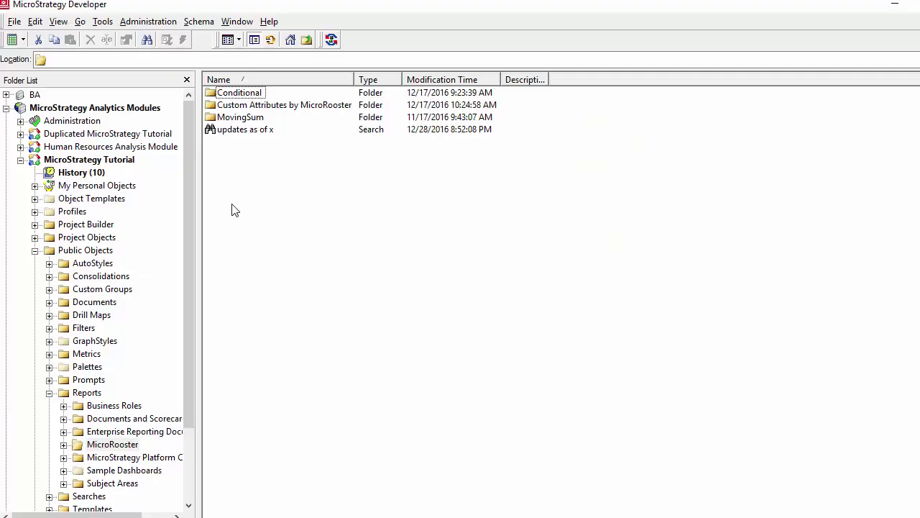
Create a new metric in the folder from the Empty Metric template.
right_click(230, 208)
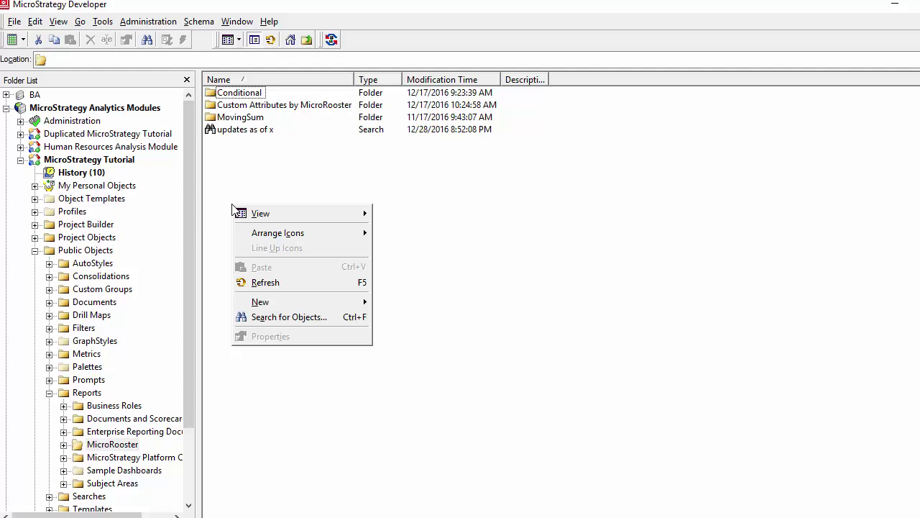
mouse_move(353, 301)
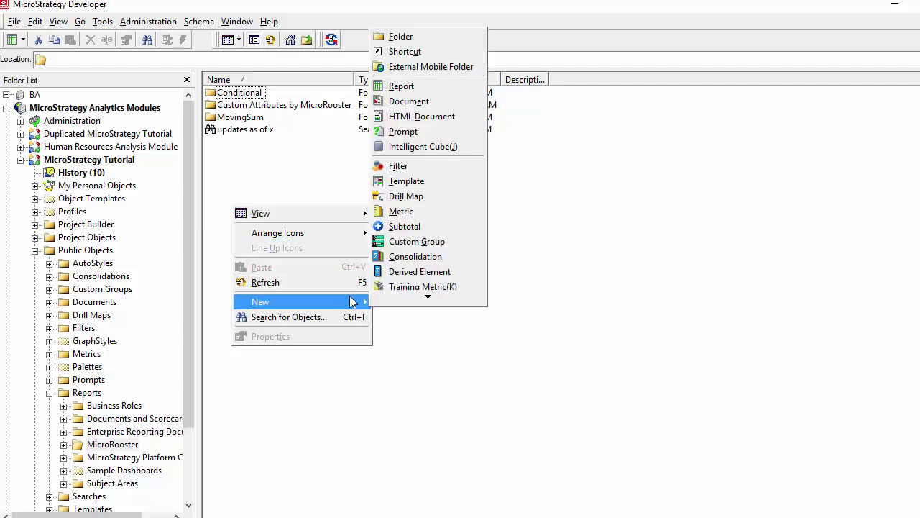
mouse_move(428, 295)
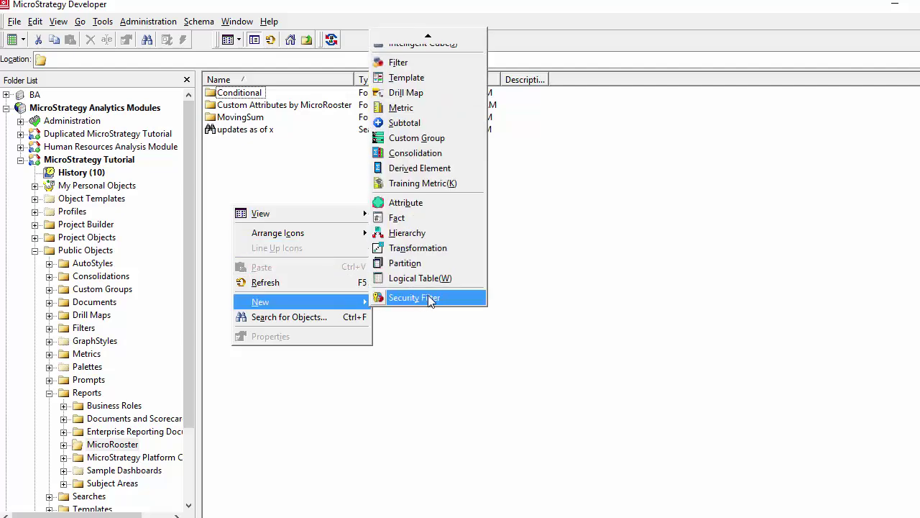
left_click(400, 108)
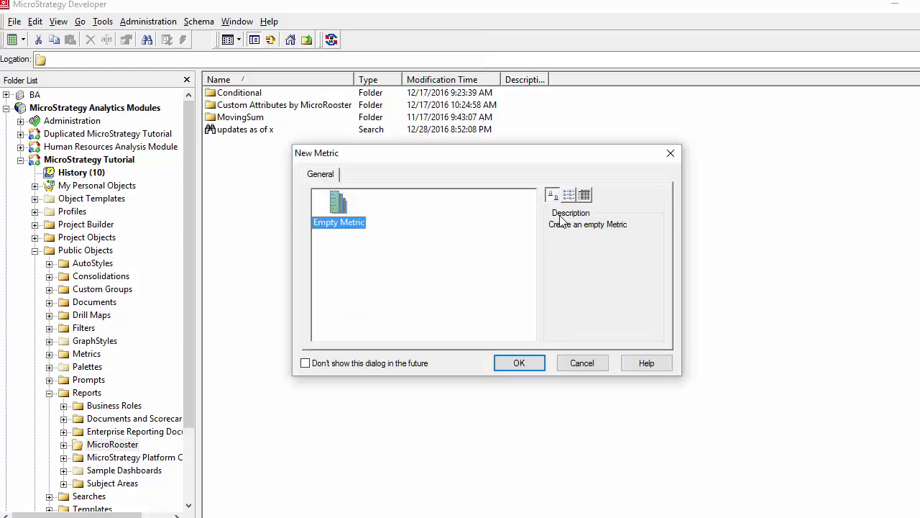
left_click(516, 364)
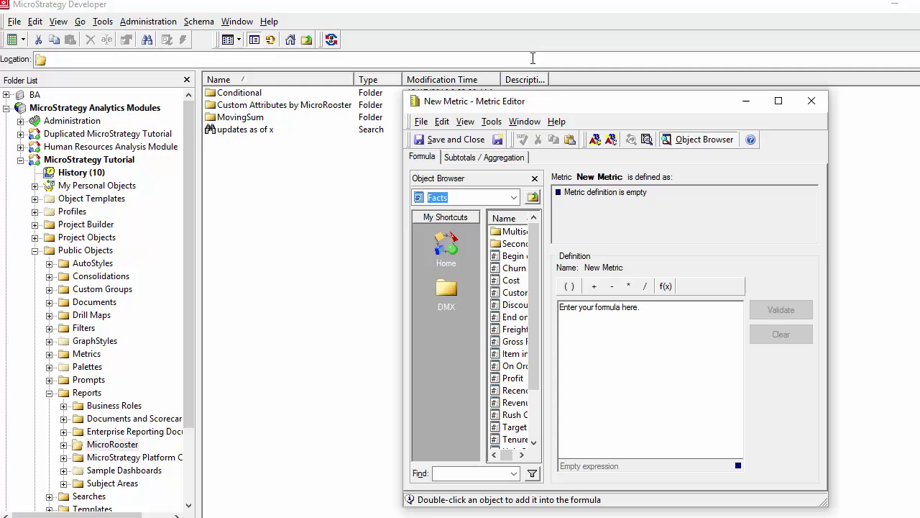
Maximize the Metric Editor and widen the Object Browser to show full fact names.
double_click(526, 104)
left_click(309, 328)
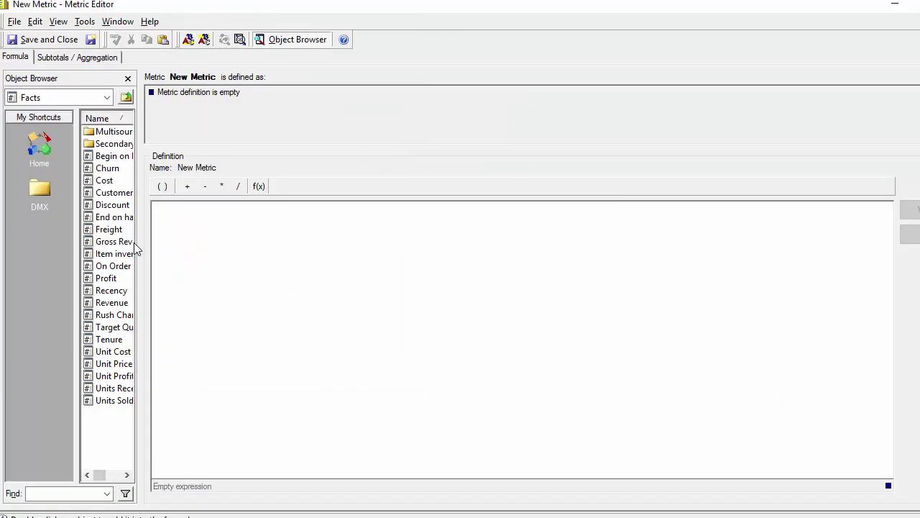
left_click_drag(141, 244, 219, 251)
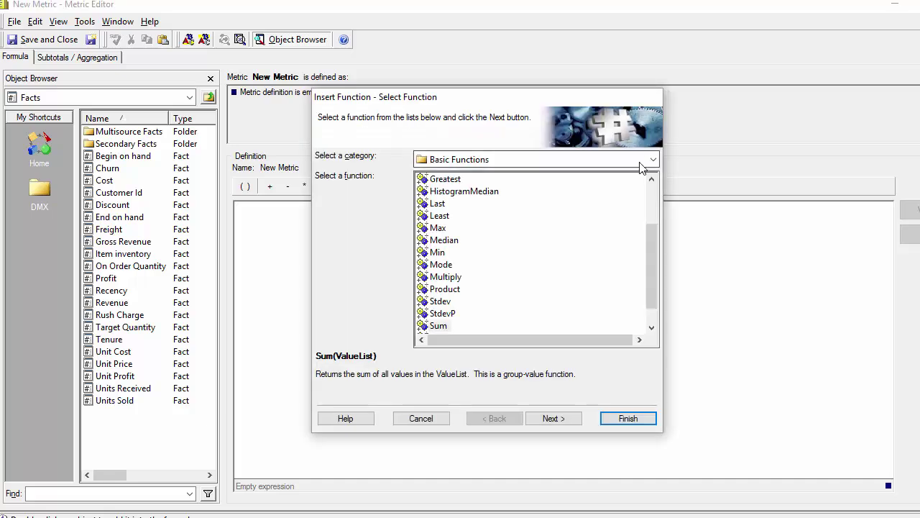
Compare the ApplySimple, ApplyComparison and ApplyAgg descriptions under Internal Functions, then cancel without inserting.
left_click(653, 159)
left_click(506, 255)
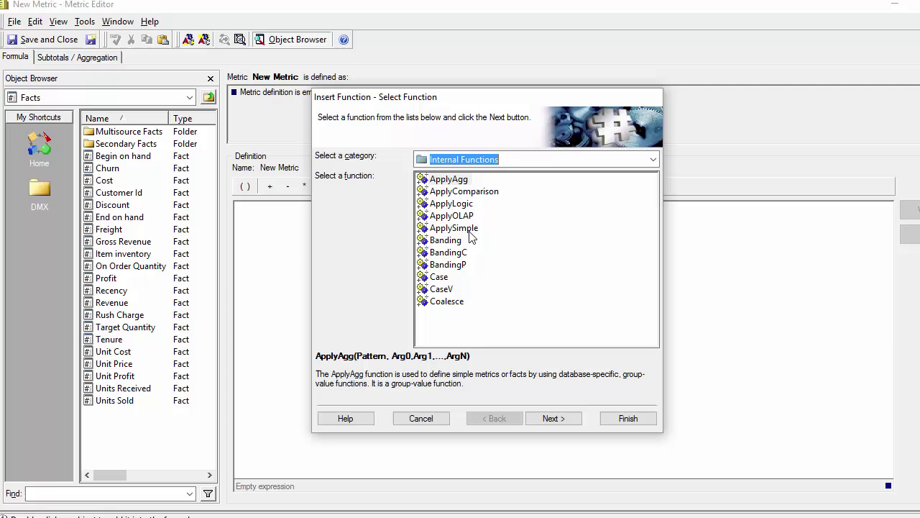
left_click(439, 230)
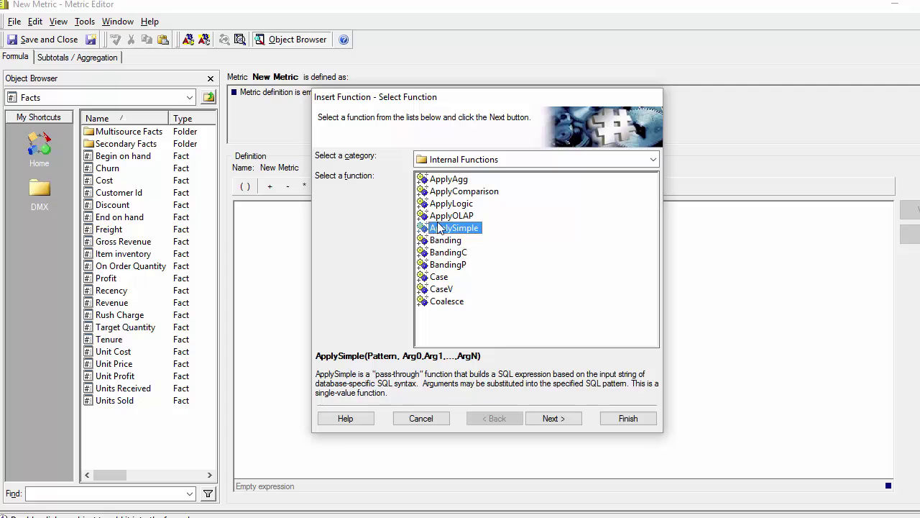
left_click(433, 193)
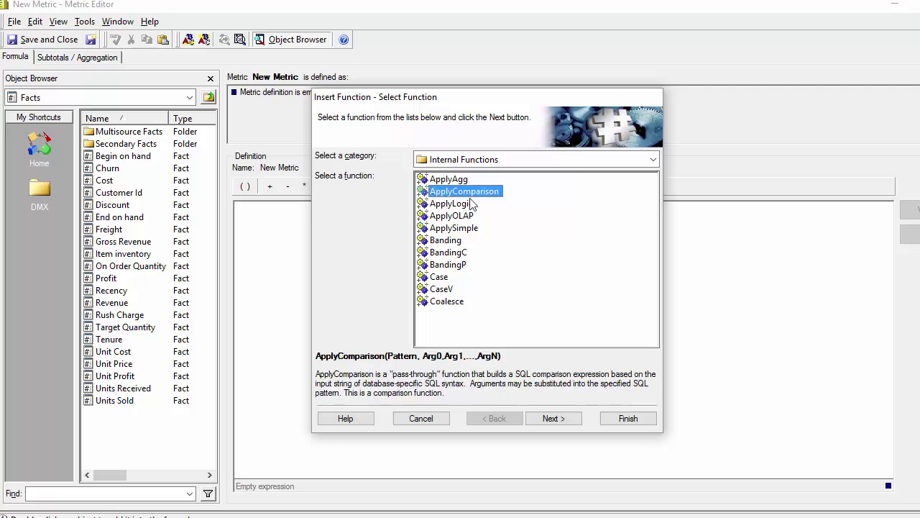
left_click(446, 180)
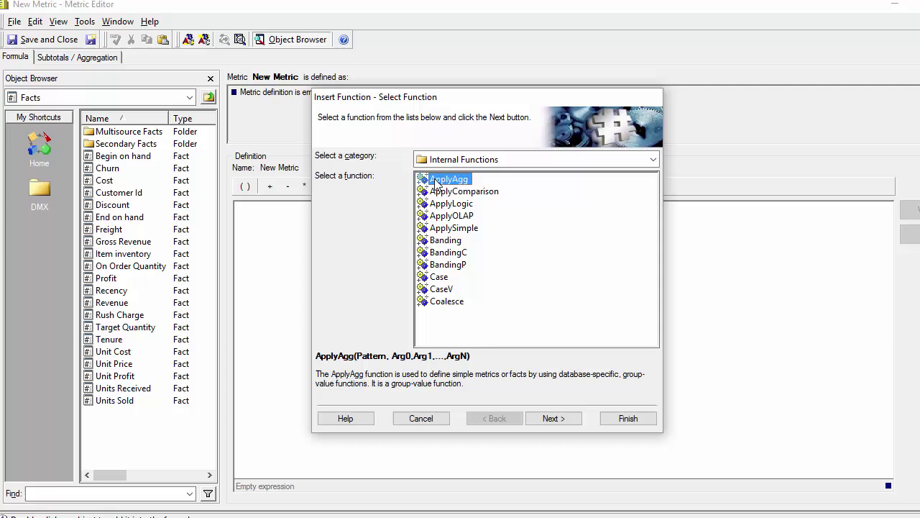
left_click(461, 230)
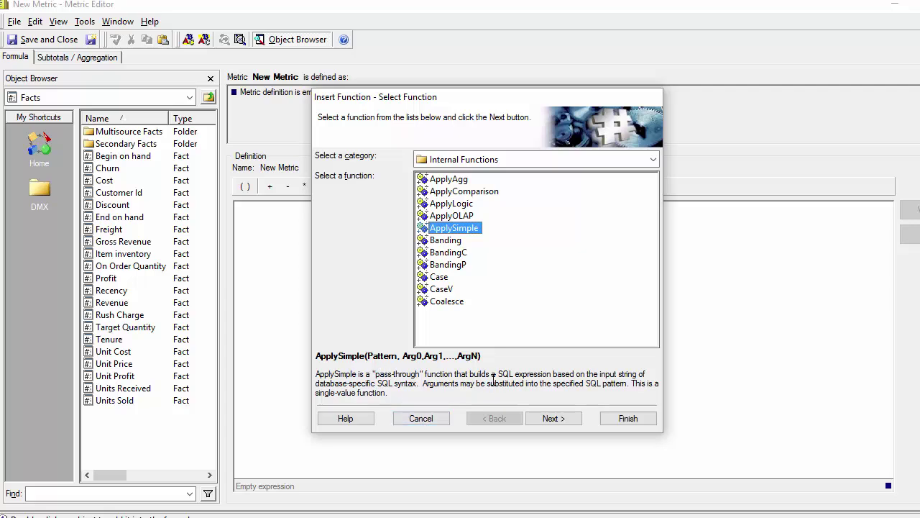
left_click_drag(316, 383, 416, 387)
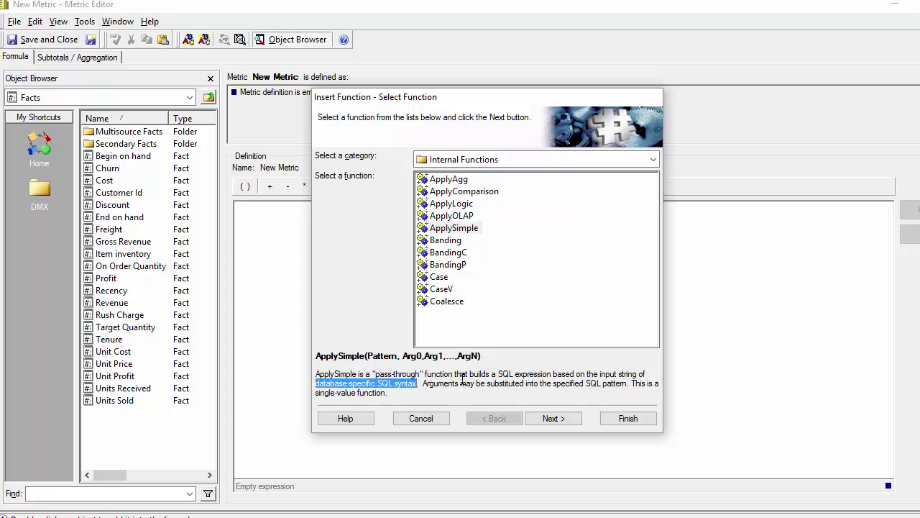
left_click(431, 421)
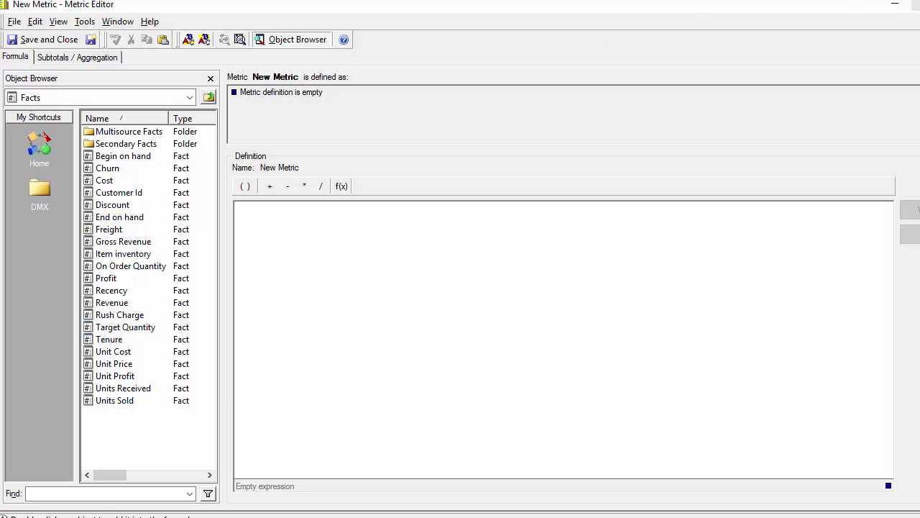
Restore the Metric Editor and open the MicroStrategy Tutorial project's configuration.
left_click(913, 5)
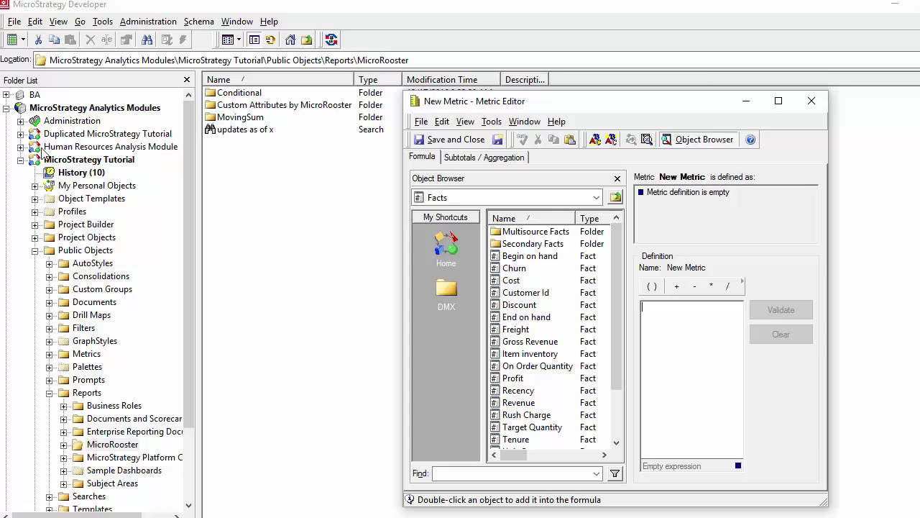
left_click(80, 162)
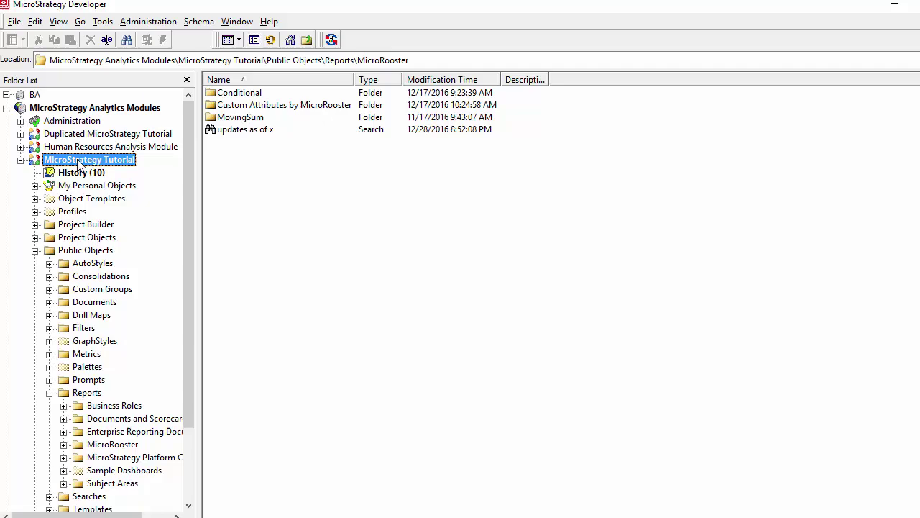
right_click(79, 162)
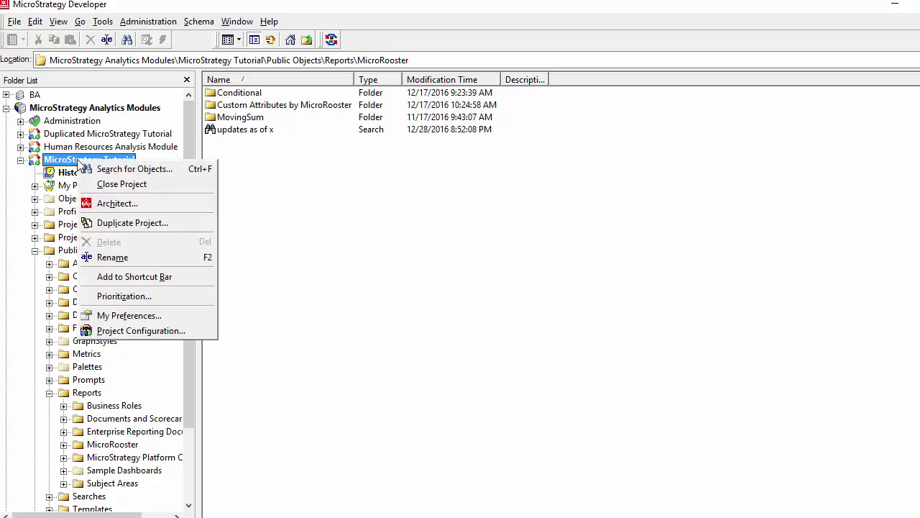
left_click(156, 329)
Check the Tutorial Data warehouse instance's Microsoft Access connection type, then cancel unchanged.
left_click(304, 332)
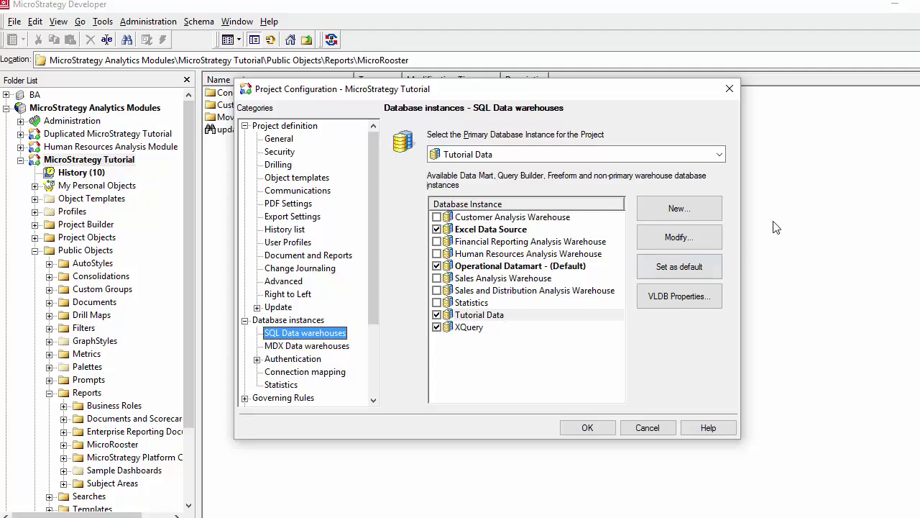
left_click(680, 236)
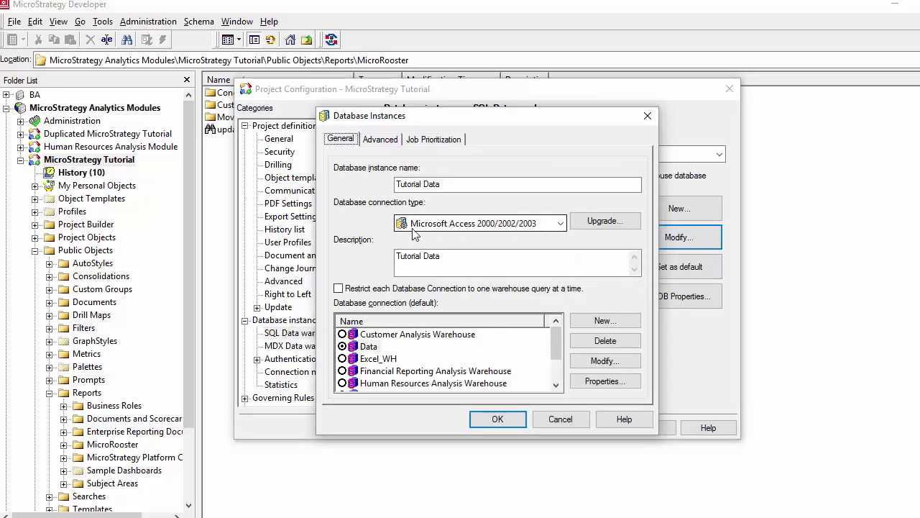
left_click(560, 224)
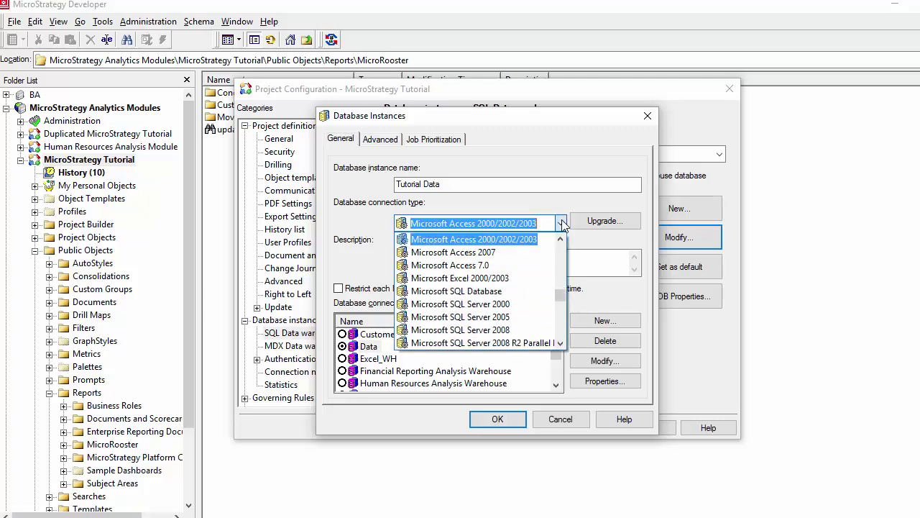
left_click(561, 224)
left_click(560, 418)
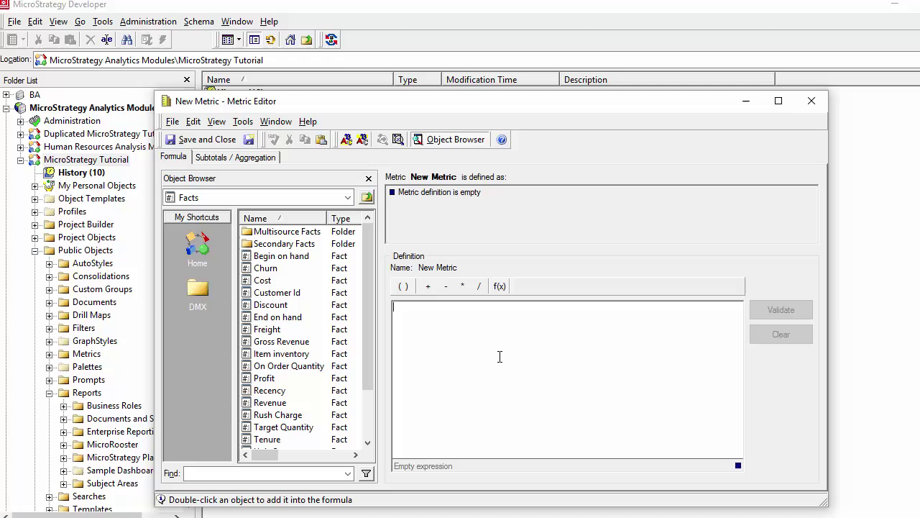
Enter ApplySimple("case when #0 < 50000 Then 0 When #0 between 50000 and 100000 Then 1 Else 2 End" in the definition.
type("A")
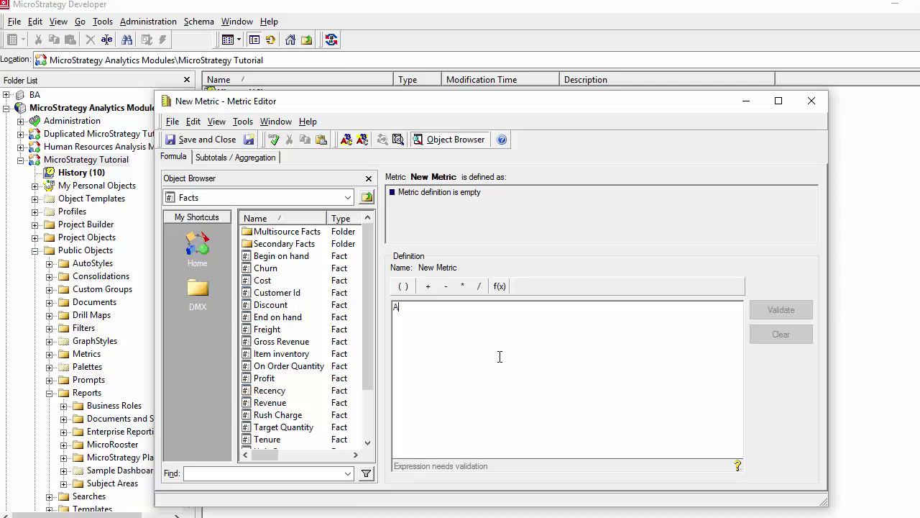
type("pplySimple(")
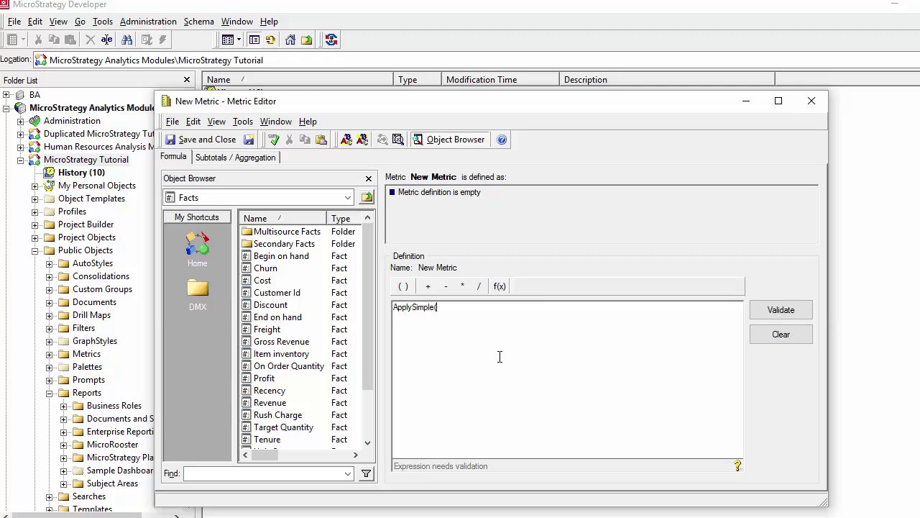
type("\"case when #0 < 50000 Then")
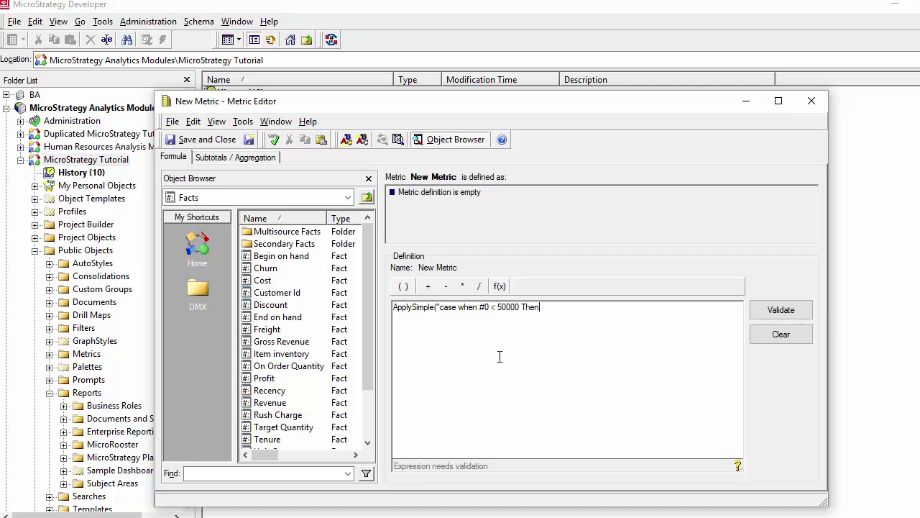
type(" 0 When #0 between 50000 ")
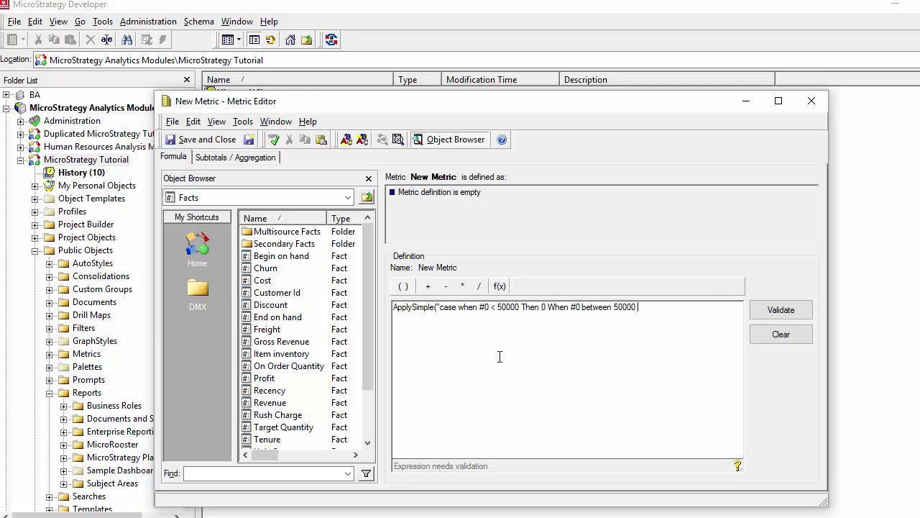
type("and 100000 Then 1 Else 2 End")
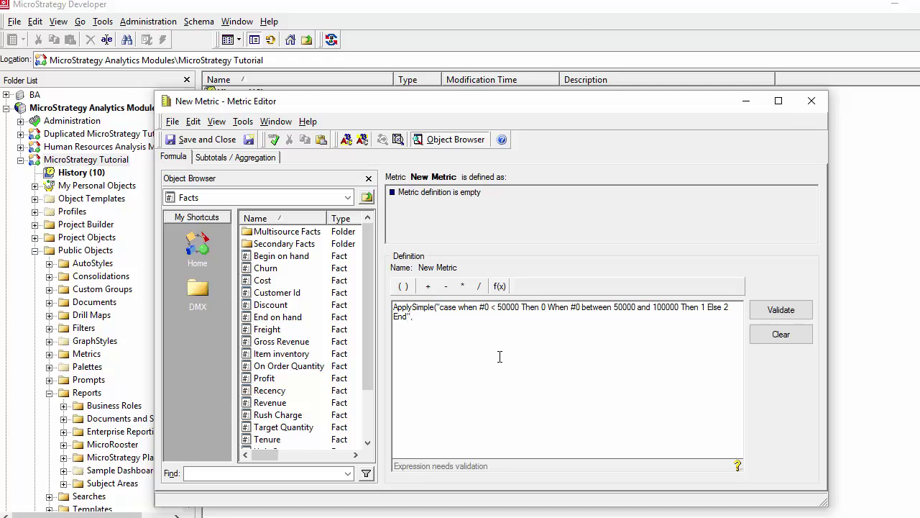
Close the formula with ', Revenue))' so Revenue fills the #0 placeholder.
type("\", Revenue)")
left_click_drag(445, 307, 457, 307)
left_click(488, 309)
left_click_drag(415, 316, 448, 317)
left_click(469, 317)
Try attribute@ID and Desc as alternative arguments, then restore Revenue as the argument.
key("BackSpace")
key("BackSpace")
key("BackSpace")
key("BackSpace")
key("BackSpace")
key("BackSpace")
key("BackSpace")
key("BackSpace")
key("BackSpace")
key("BackSpace")
key("BackSpace")
key("BackSpace")
key("BackSpace")
key("BackSpace")
key("BackSpace")
key("BackSpace")
key("BackSpace")
key("BackSpace")
key("BackSpace")
key("BackSpace")
type(", attribut@")
key("BackSpace")
type("e@ID")
key("BackSpace")
key("BackSpace")
key("BackSpace")
key("BackSpace")
key("BackSpace")
key("BackSpace")
key("BackSpace")
key("BackSpace")
key("BackSpace")
key("BackSpace")
key("BackSpace")
key("BackSpace")
key("BackSpace")
key("BackSpace")
key("BackSpace")
key("BackSpace")
key("BackSpace")
key("BackSpace")
key("ctrl+z")
key("ctrl+z")
key("ctrl+z")
key("BackSpace")
key("BackSpace")
type("Desc")
key("BackSpace")
key("BackSpace")
key("BackSpace")
key("BackSpace")
key("BackSpace")
key("BackSpace")
key("BackSpace")
key("BackSpace")
key("BackSpace")
key("BackSpace")
key("BackSpace")
key("BackSpace")
key("BackSpace")
key("BackSpace")
key("BackSpace")
key("BackSpace")
key("BackSpace")
key("BackSpace")
key("BackSpace")
key("BackSpace")
key("BackSpace")
key("BackSpace")
key("BackSpace")
key("BackSpace")
key("BackSpace")
key("BackSpace")
key("BackSpace")
key("BackSpace")
key("BackSpace")
key("BackSpace")
key("BackSpace")
key("BackSpace")
type("Rev")
Validate the formula, resolving the Revenue ambiguity to the Revenue metric.
left_click(778, 309)
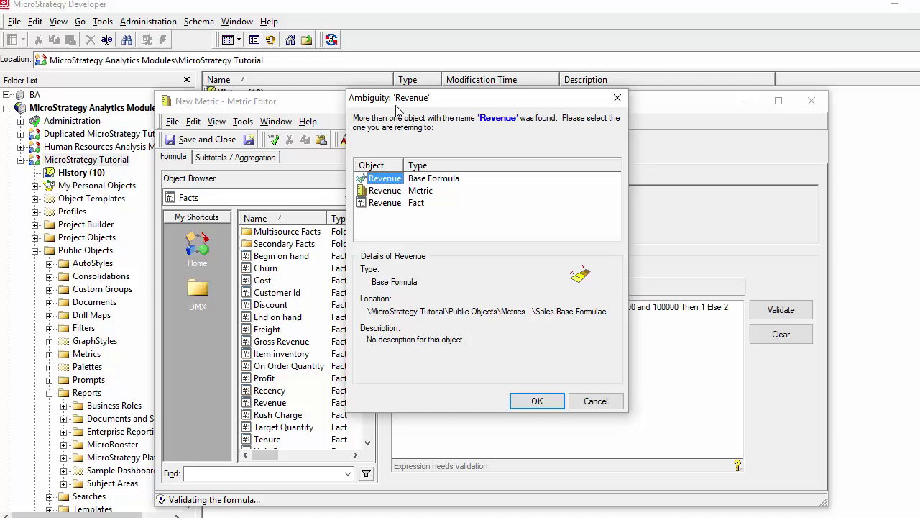
left_click_drag(424, 102, 751, 152)
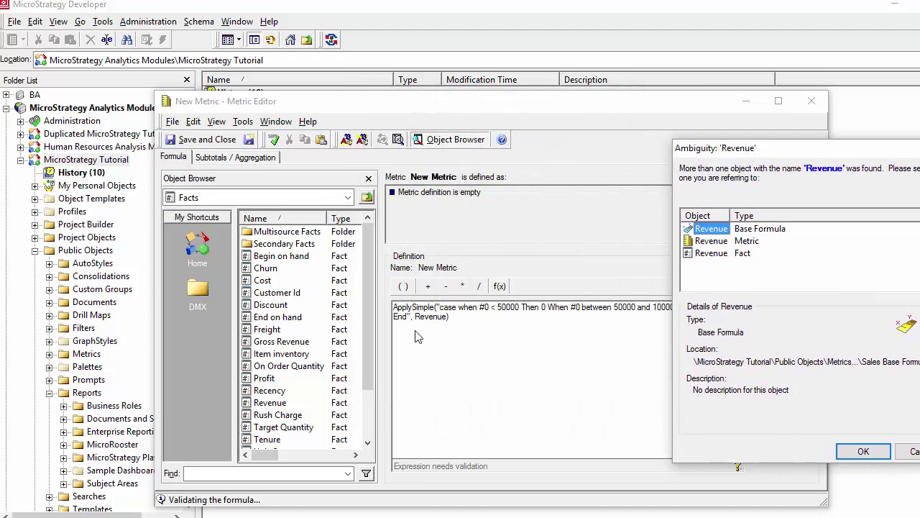
left_click(710, 242)
left_click(859, 451)
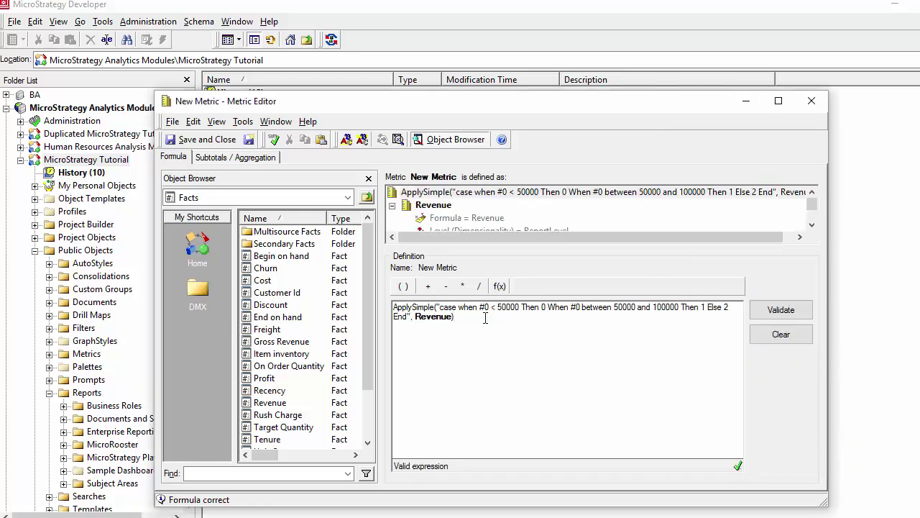
Replace the ApplySimple function name with ApplyAgg.
key("ctrl+Home")
key("ctrl+shift+Right")
type("A")
type("pplyAg")
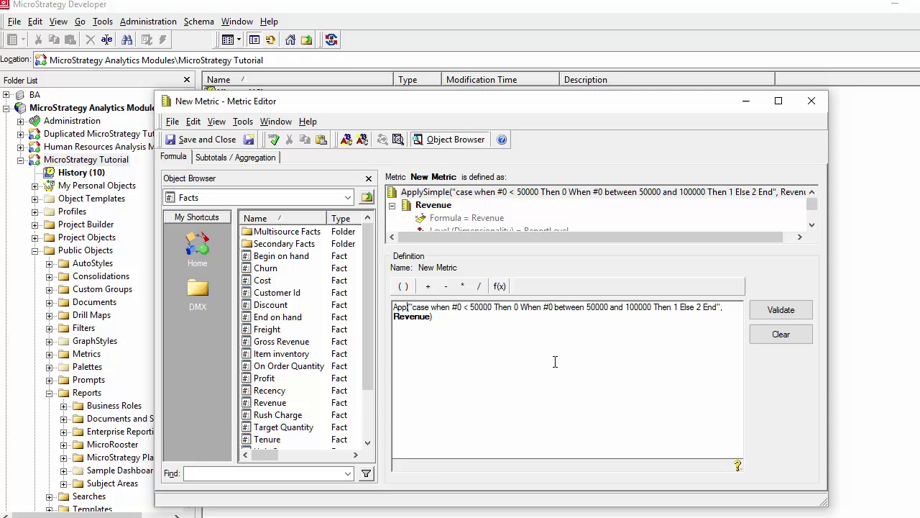
type("g")
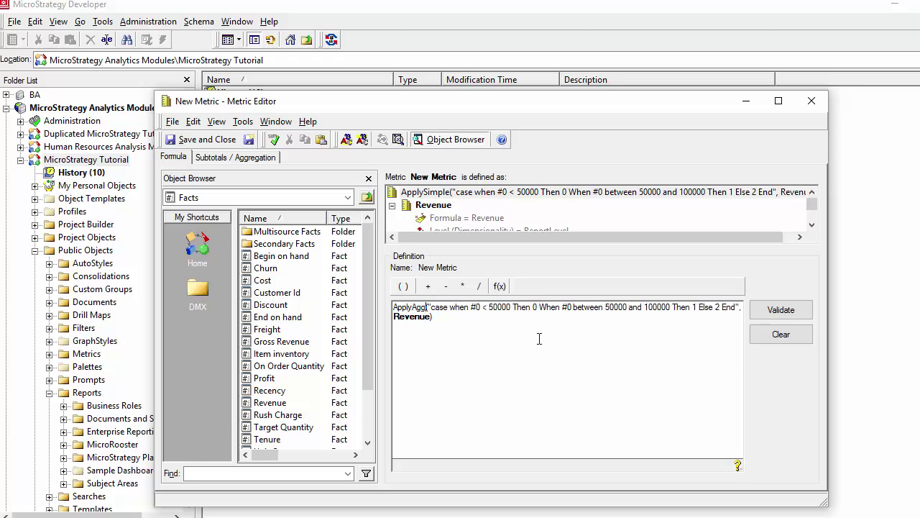
Validate the ApplyAgg formula and wrap both #0 placeholders in Sum(#0).
left_click(777, 309)
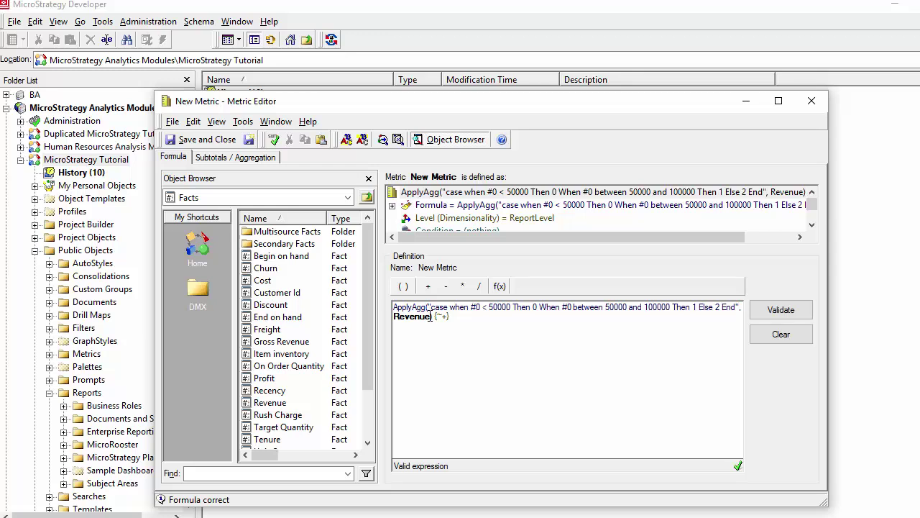
left_click_drag(431, 316, 395, 323)
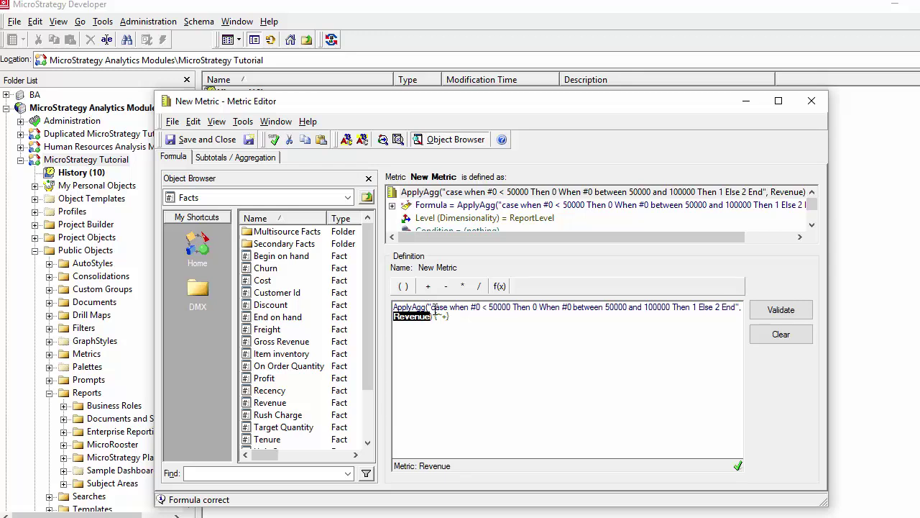
left_click(476, 308)
type("Sum(#0")
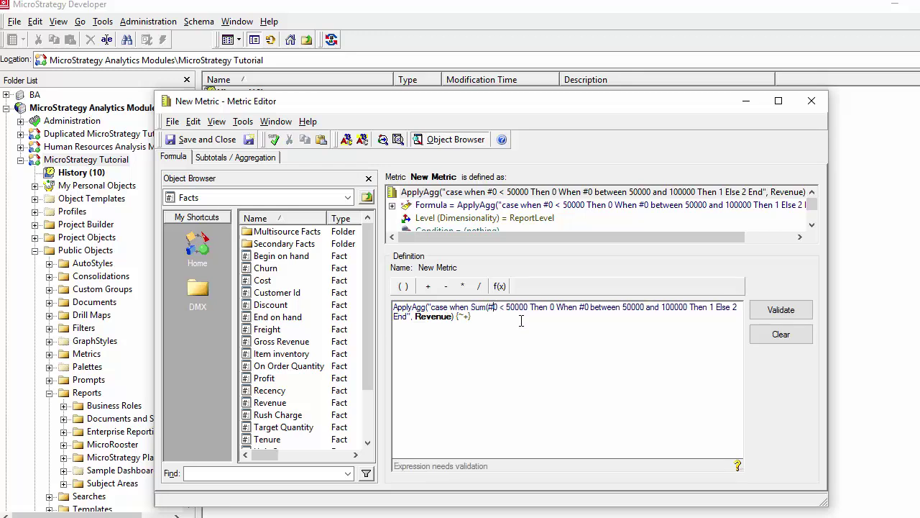
type(")")
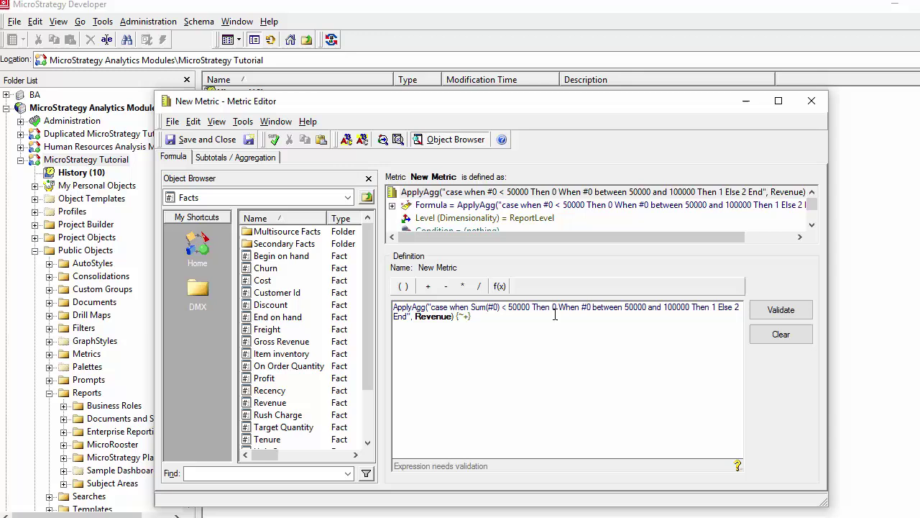
left_click(583, 309)
type("S")
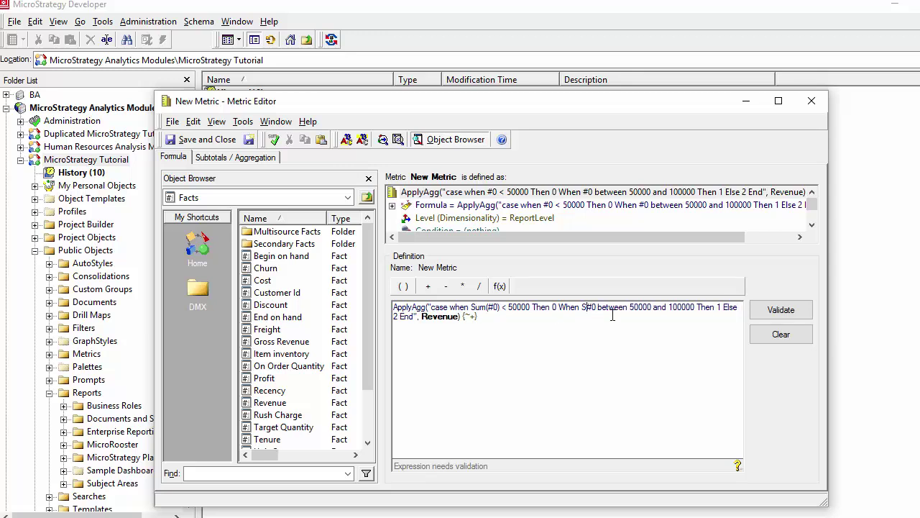
type("um(#0")
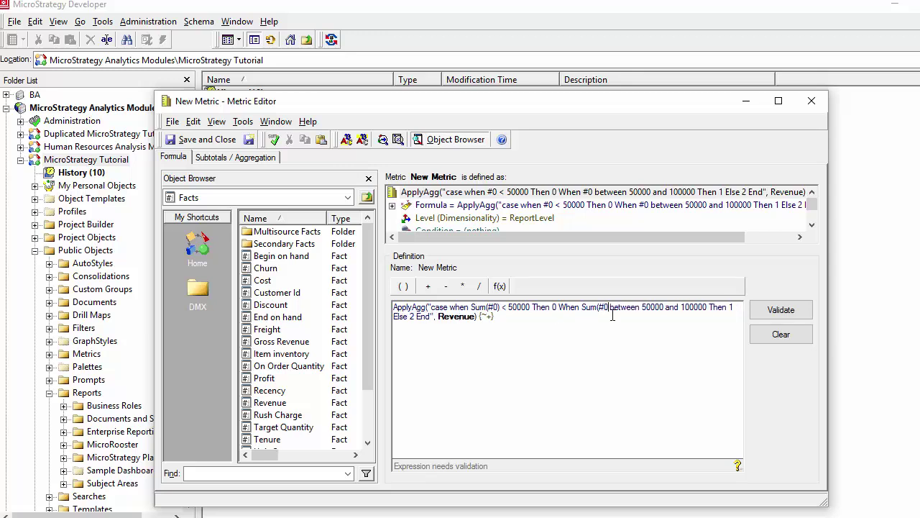
type(")")
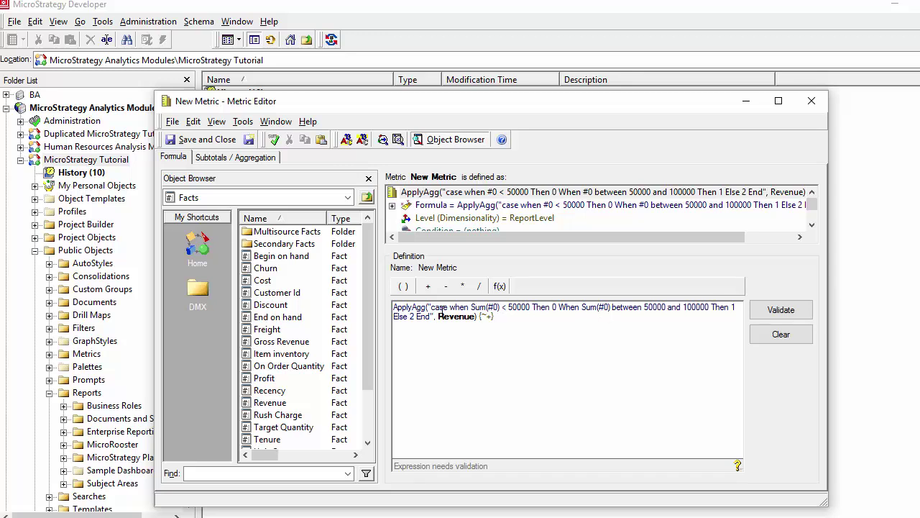
Change the argument to RevenueFact, then select and clear the entire formula.
left_click(442, 317)
type("Reven")
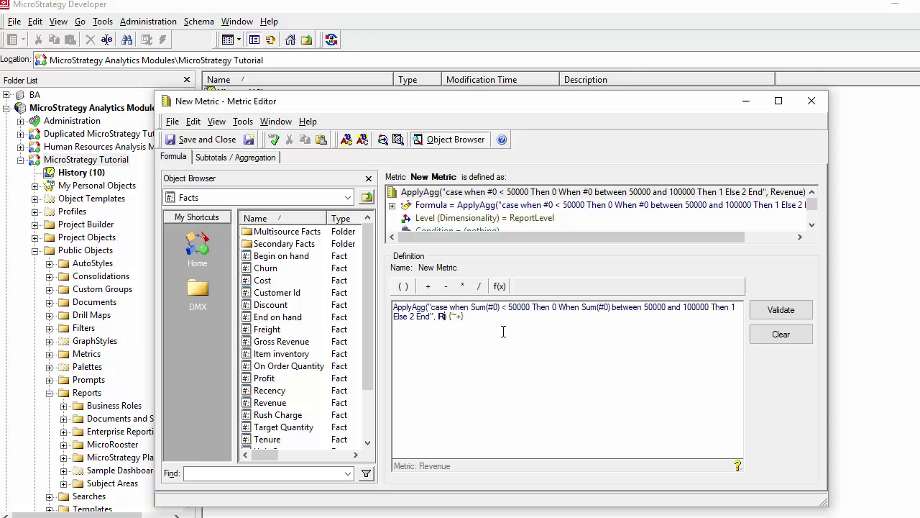
type("ueFact")
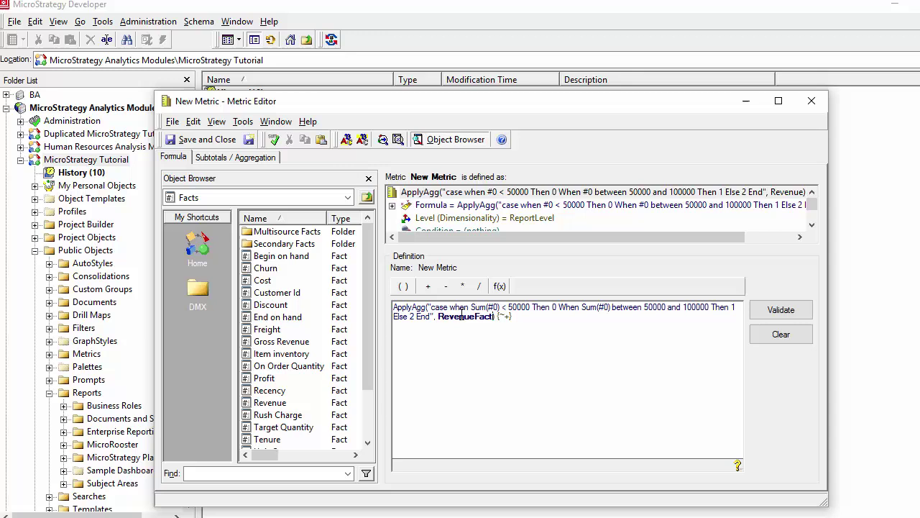
left_click(813, 225)
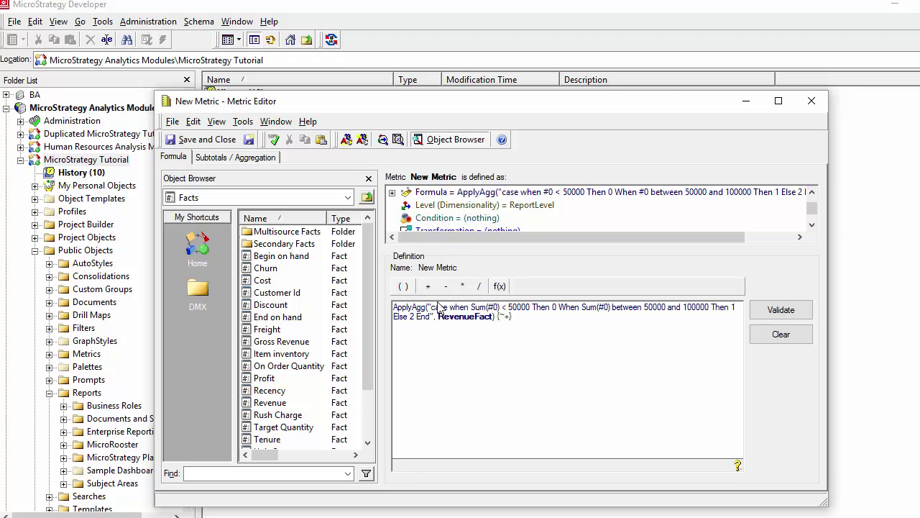
left_click_drag(431, 307, 637, 314)
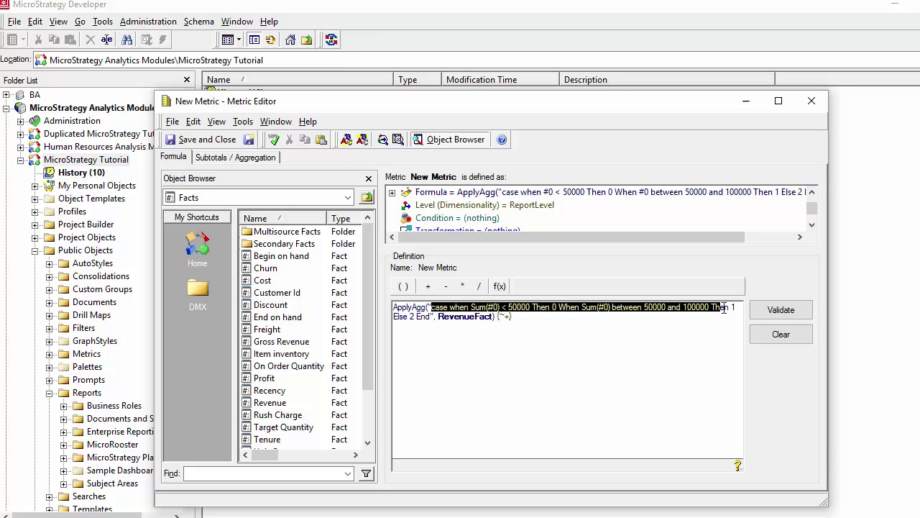
left_click(779, 335)
View the empty metric's Condition setting, close the Metric Editor, and bring up the folder's context menu.
left_click(420, 317)
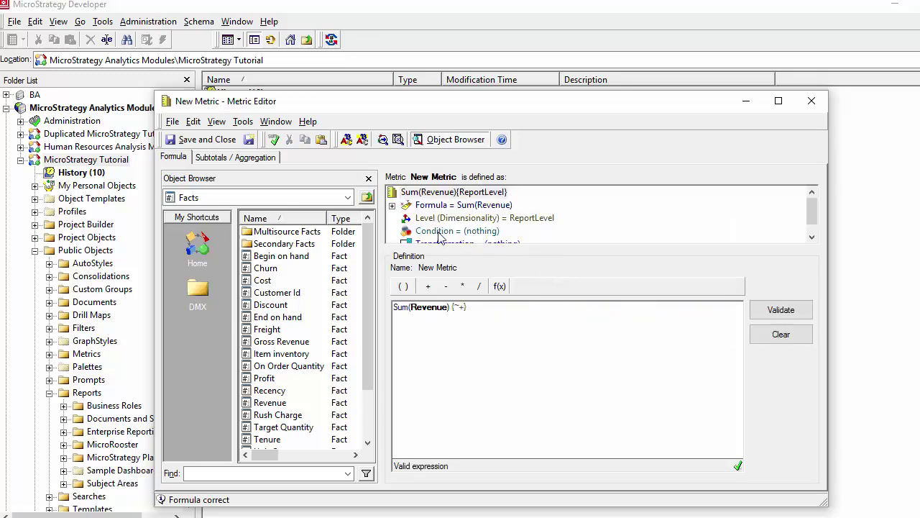
left_click(437, 231)
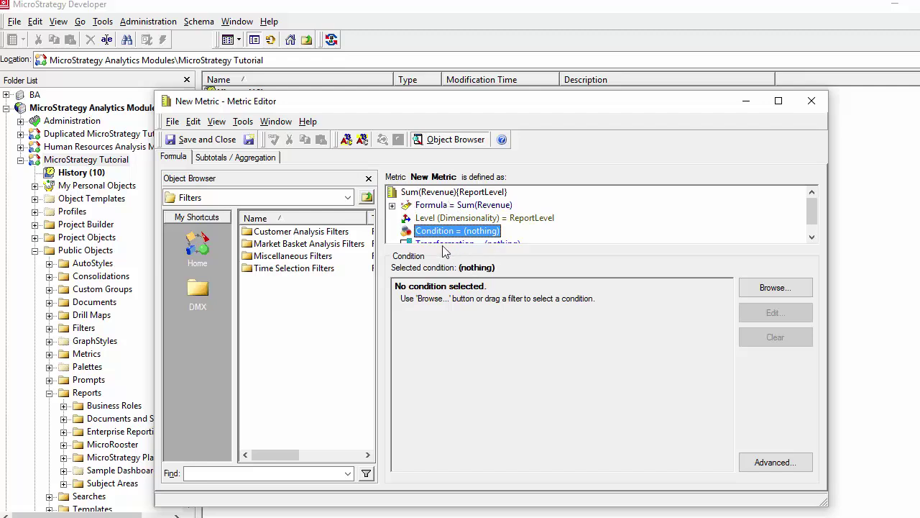
left_click(811, 105)
right_click(245, 201)
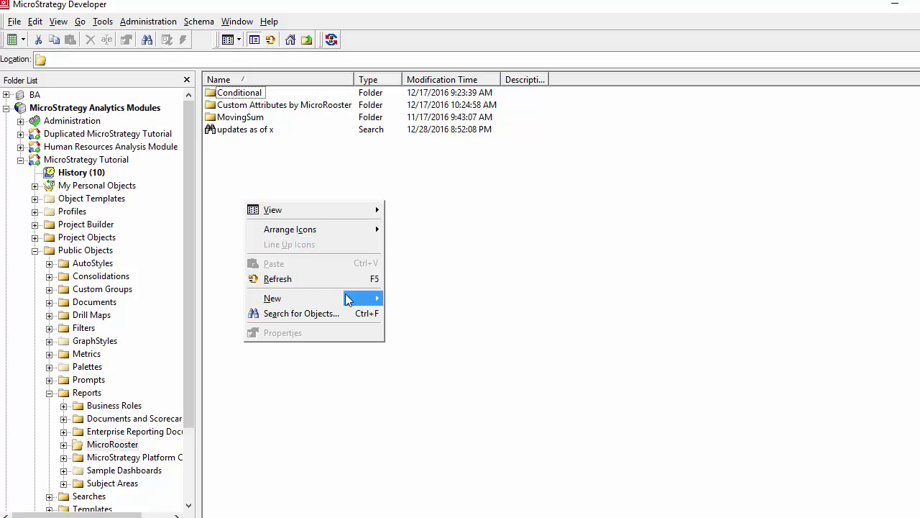
Create a new filter and add an Advanced qualification to its definition.
mouse_move(353, 299)
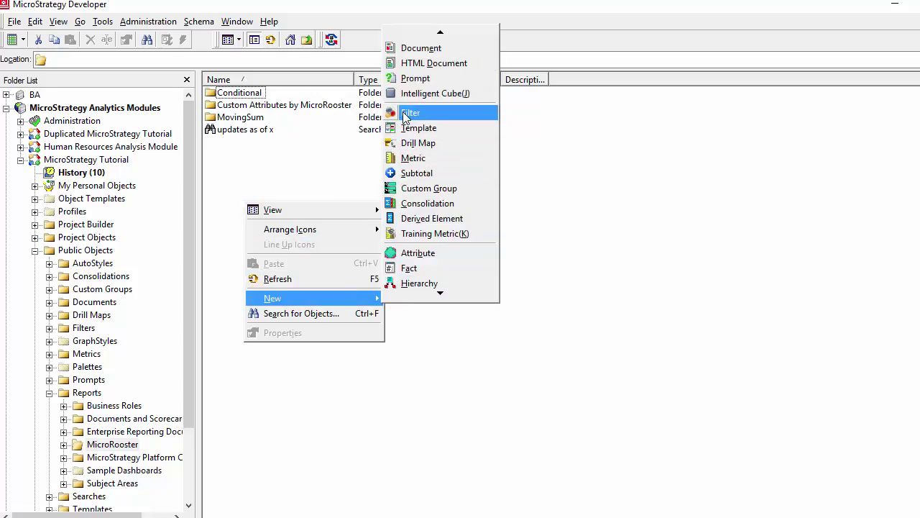
left_click(421, 113)
double_click(452, 146)
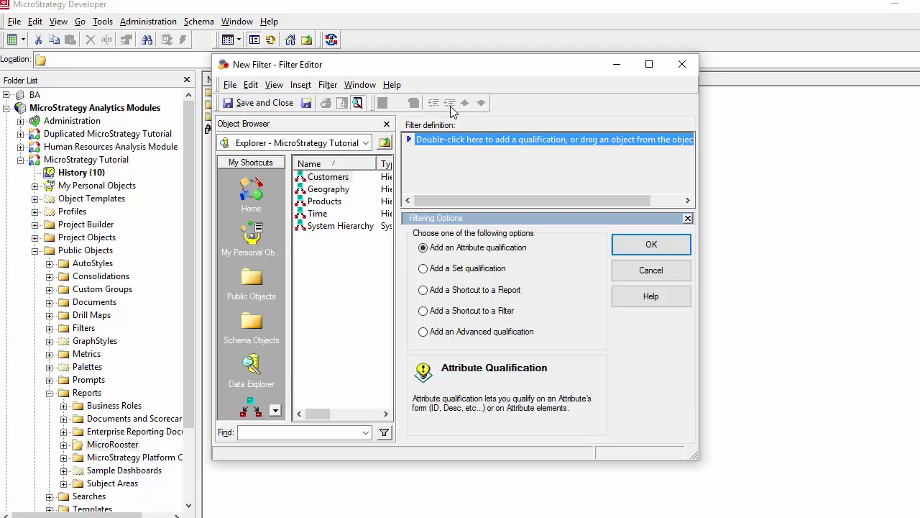
left_click_drag(359, 68, 256, 57)
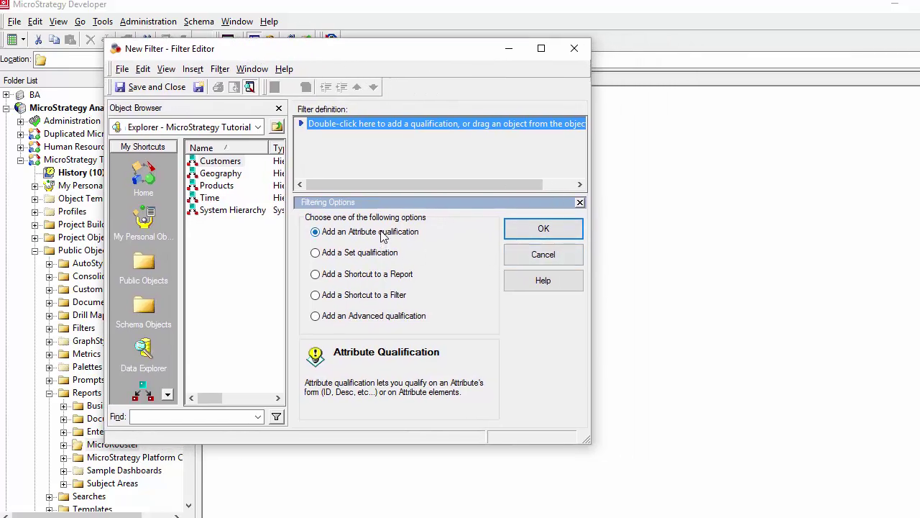
left_click(360, 252)
left_click(345, 316)
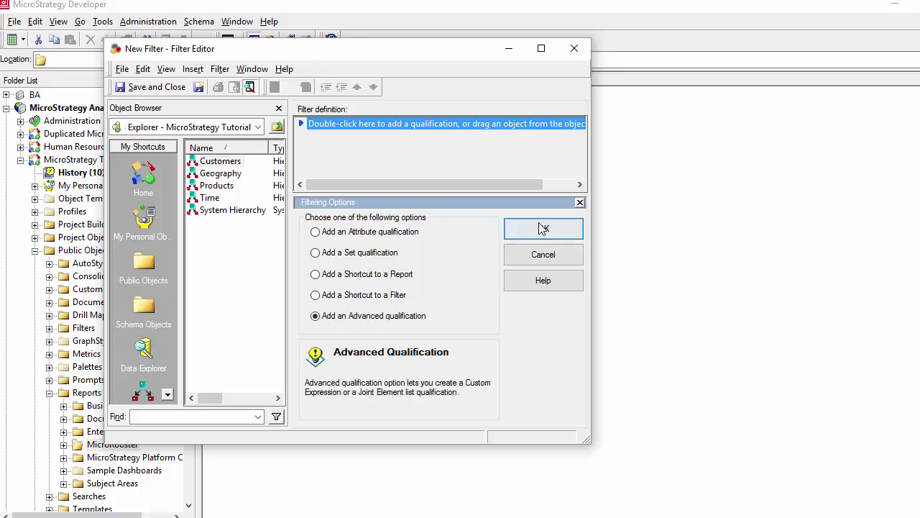
left_click(543, 228)
Enlarge the filter editor and begin the custom expression with 'ApplyCompar'.
left_click(446, 303)
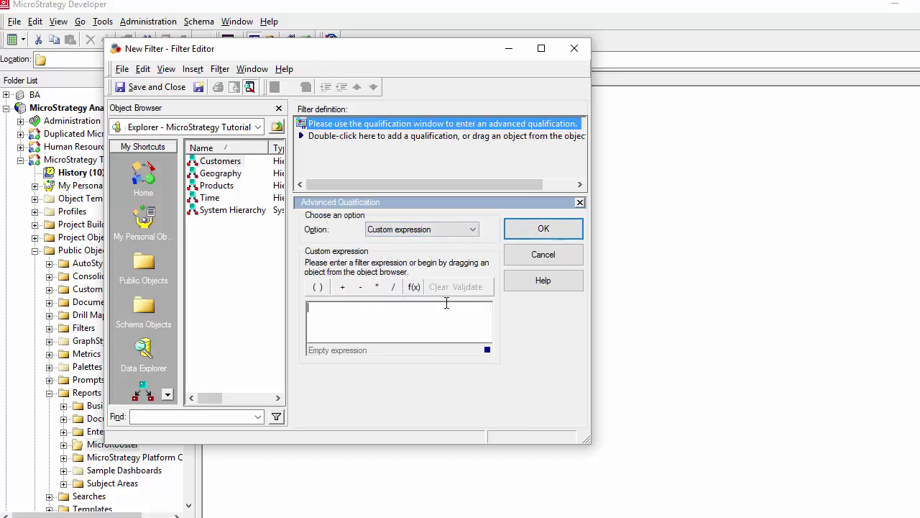
left_click_drag(588, 440, 782, 493)
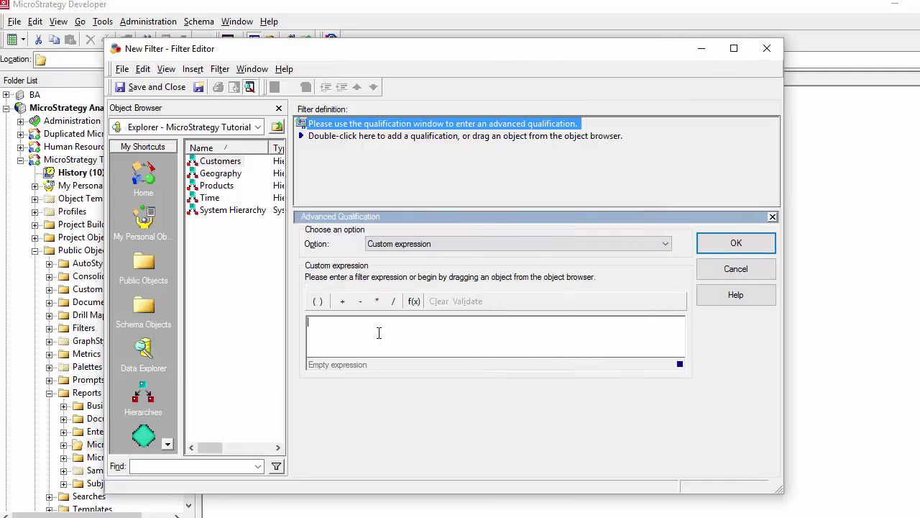
type("AP")
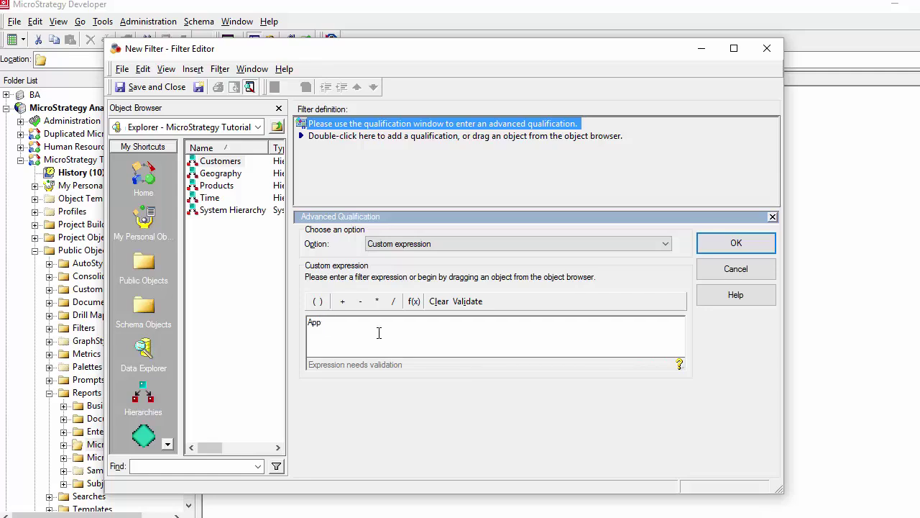
type("plyComparison")
Read ApplyComparison's syntax under Internal Functions, then cancel without inserting.
left_click(416, 301)
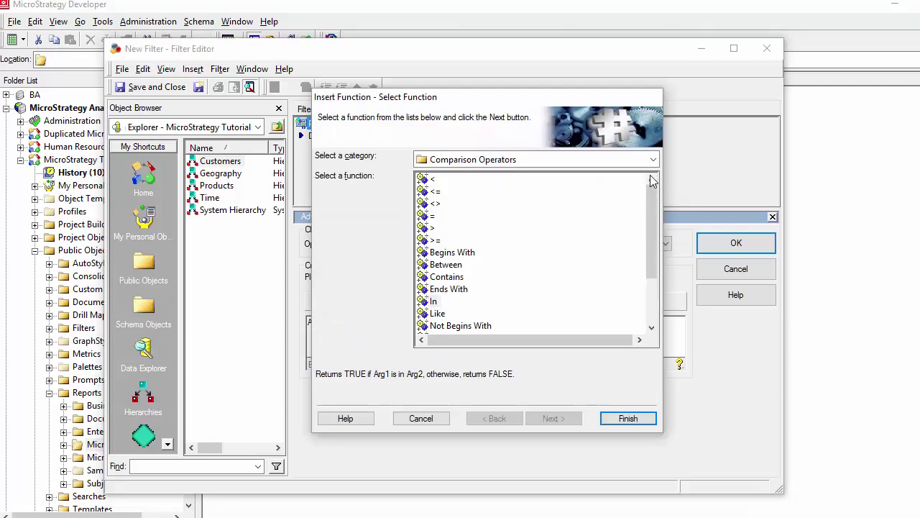
left_click(652, 160)
left_click(475, 240)
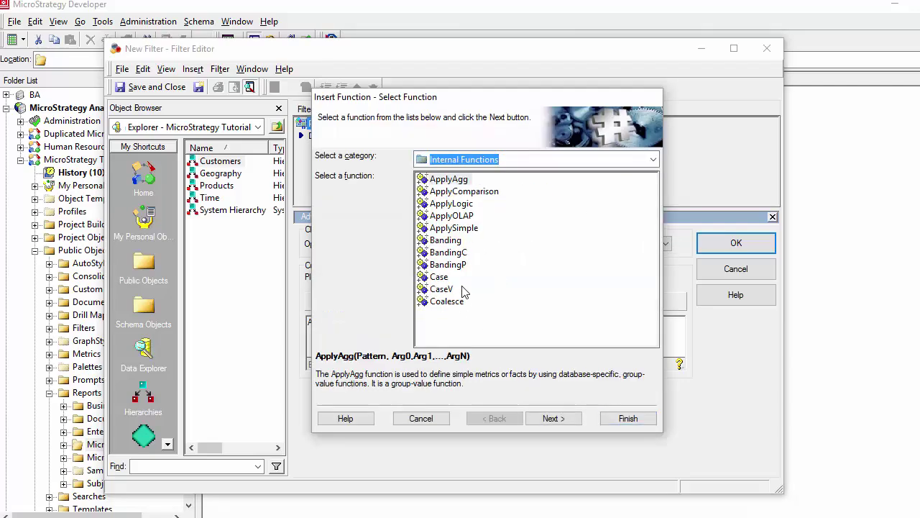
left_click(461, 191)
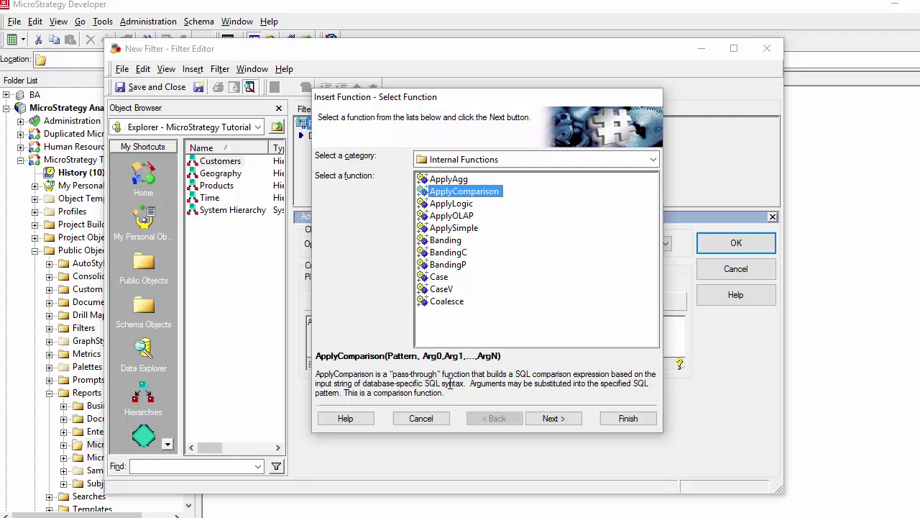
left_click_drag(516, 374, 611, 372)
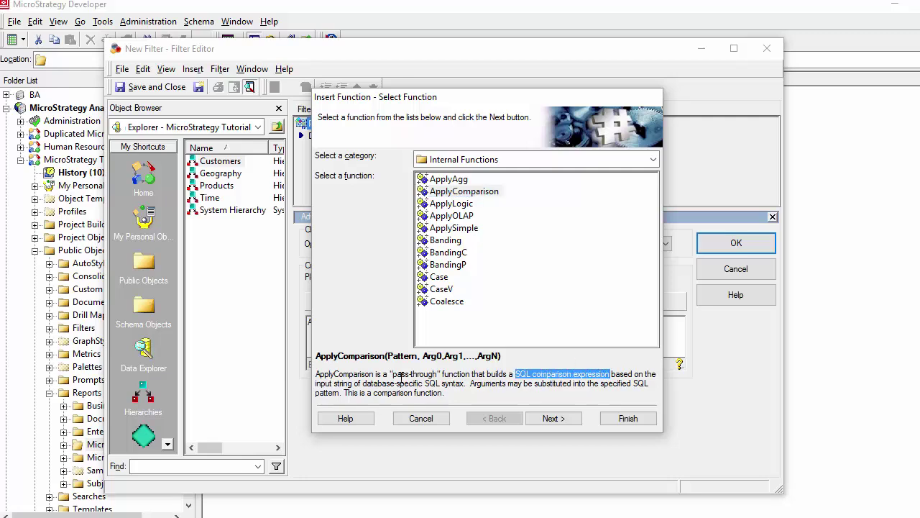
left_click_drag(394, 383, 465, 384)
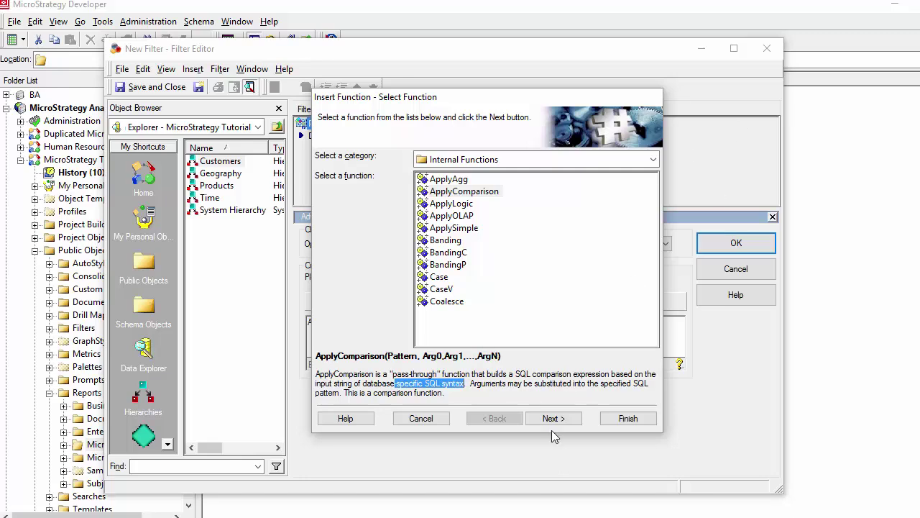
left_click(440, 421)
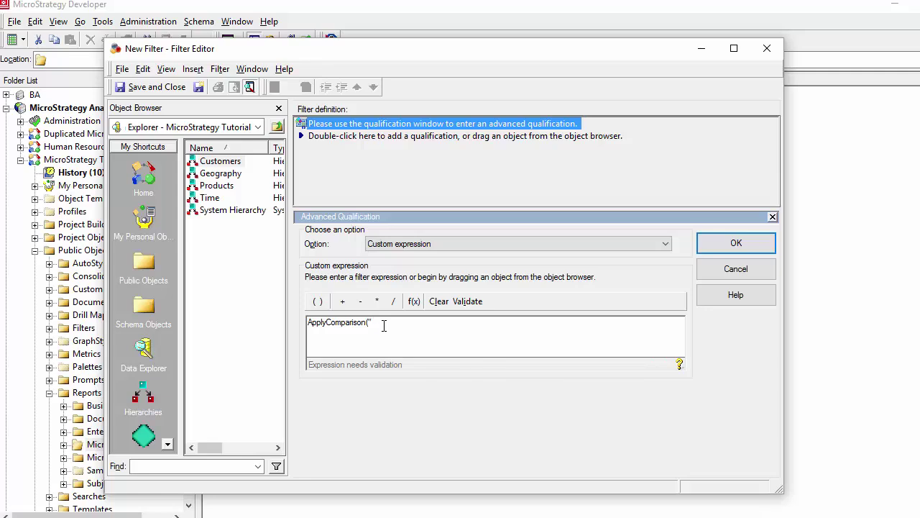
Build ApplyComparison("#0 <= (Sysdate -1)", Day@ID) with Day from the Time hierarchy, then validate it.
type("#0 < = (Sysdate -1)\",")
double_click(208, 198)
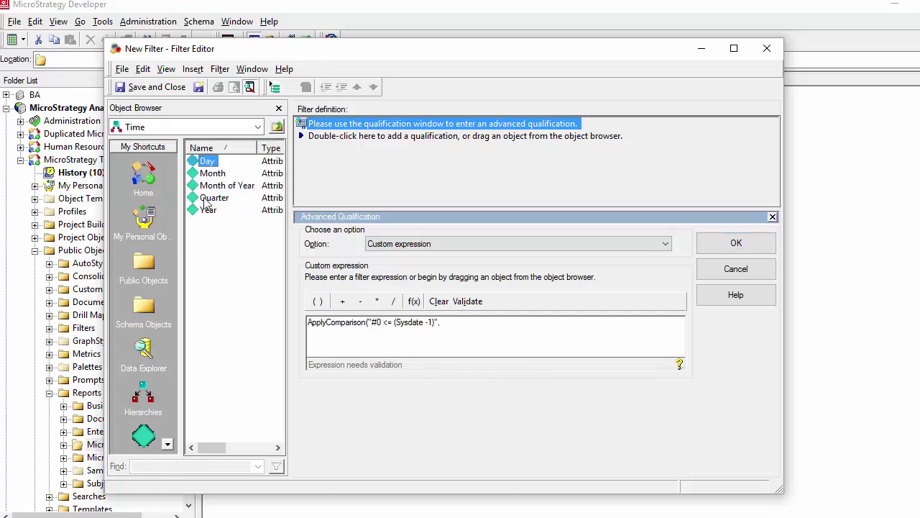
left_click(218, 241)
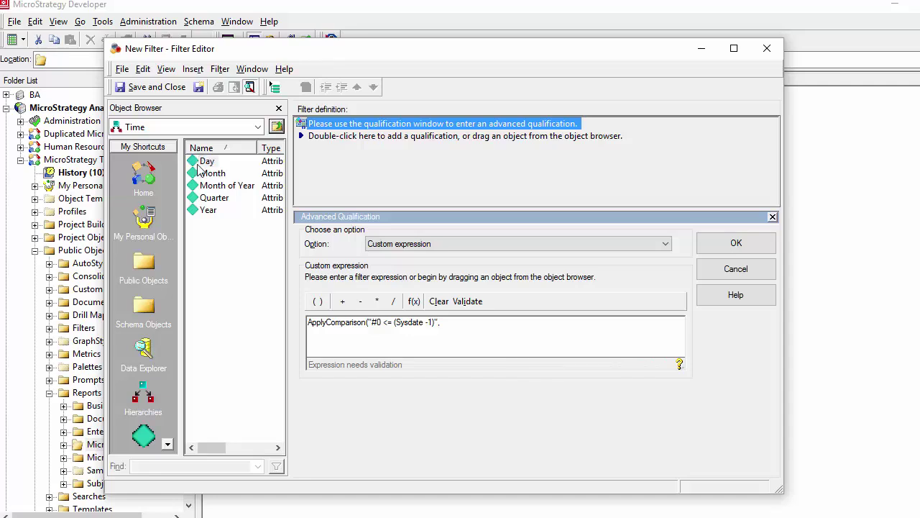
left_click_drag(205, 164, 571, 330)
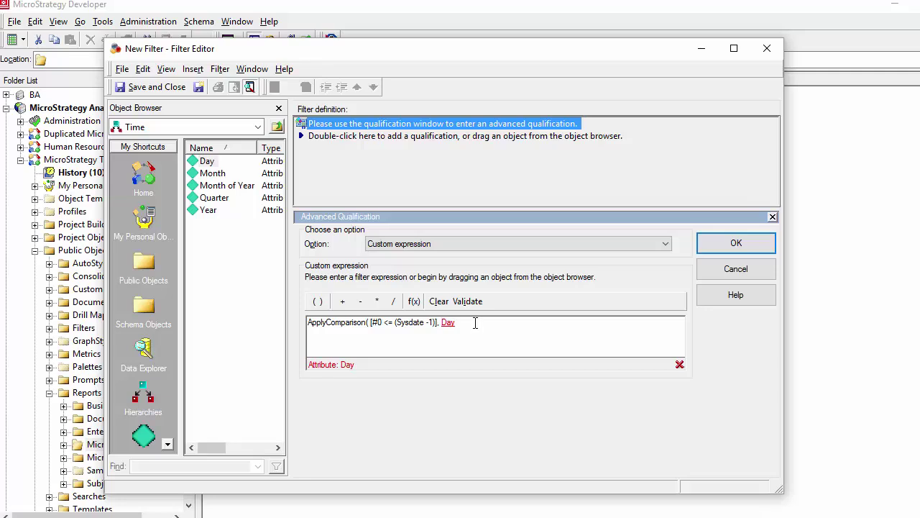
type("@ID")
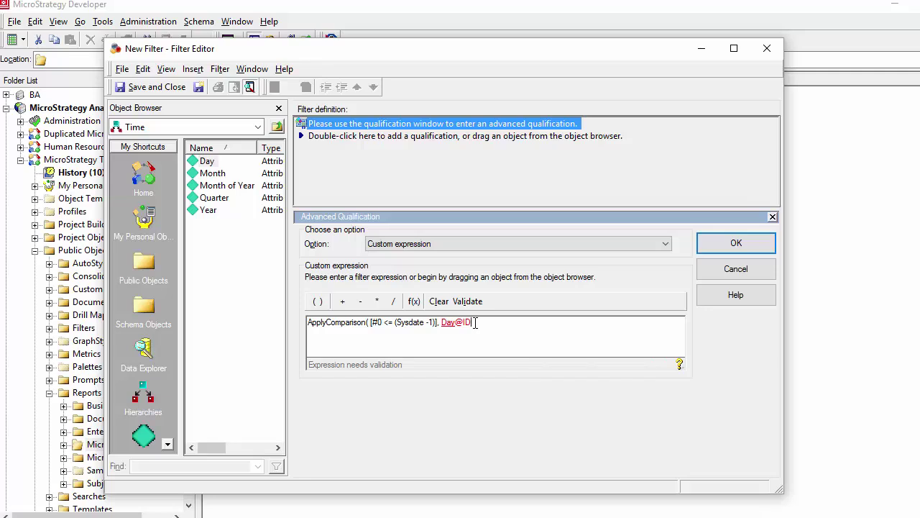
type(")")
left_click(477, 302)
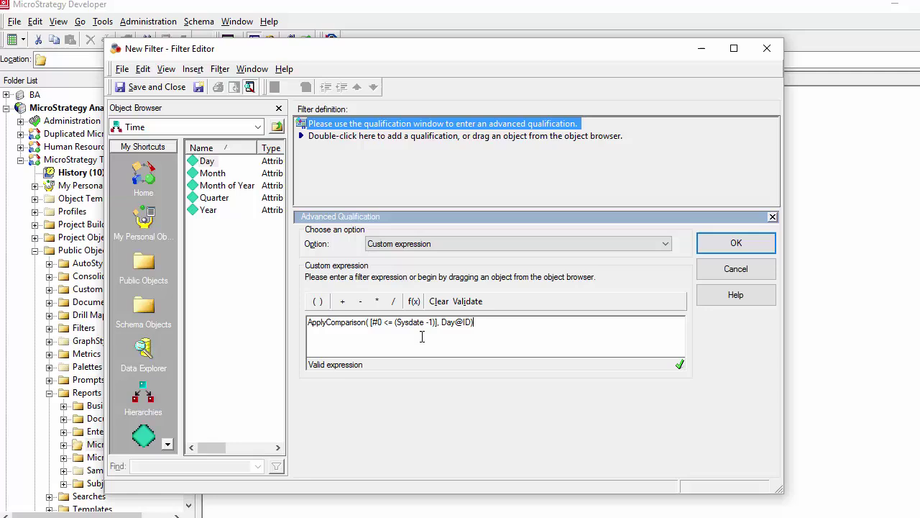
left_click(377, 325)
Replace the bracket before #0 with a quote and validate the date comparison.
key("BackSpace")
type("\"")
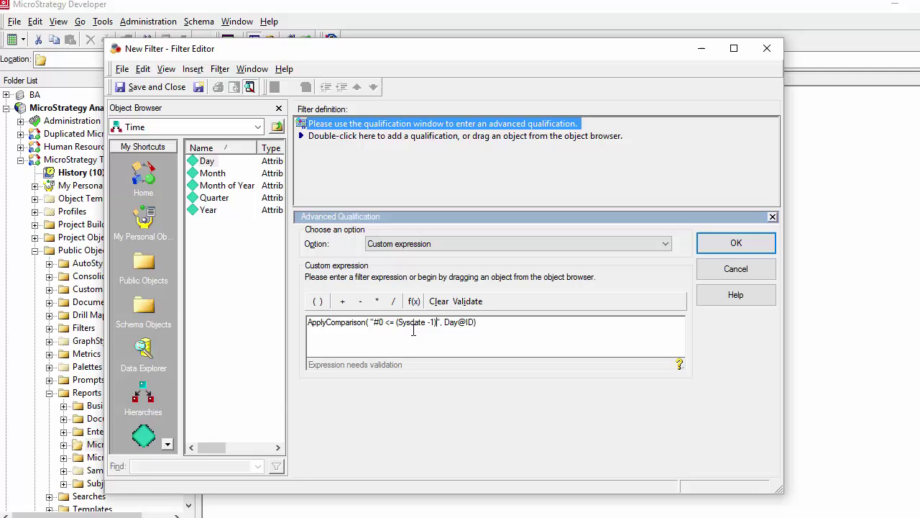
left_click(467, 301)
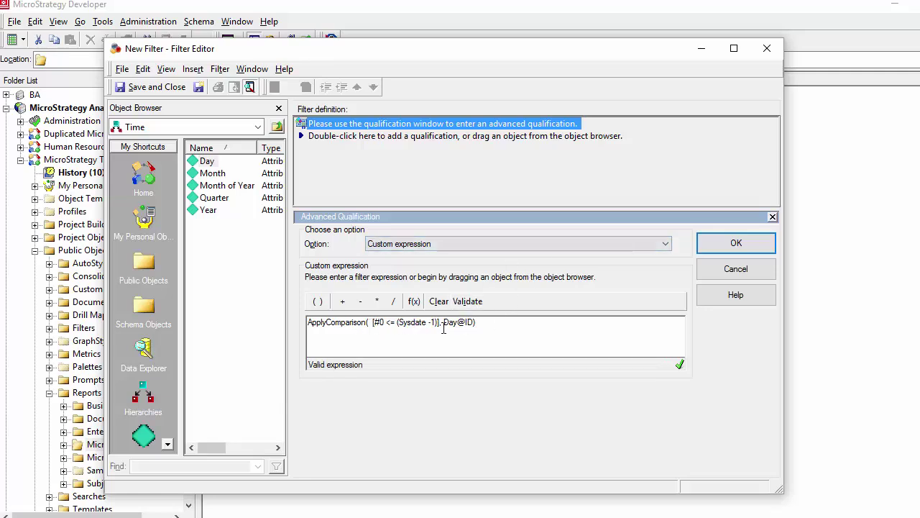
Rewrite the pattern as #0||#1 in (Select column 1, removing the Sysdate comparison.
type("0")
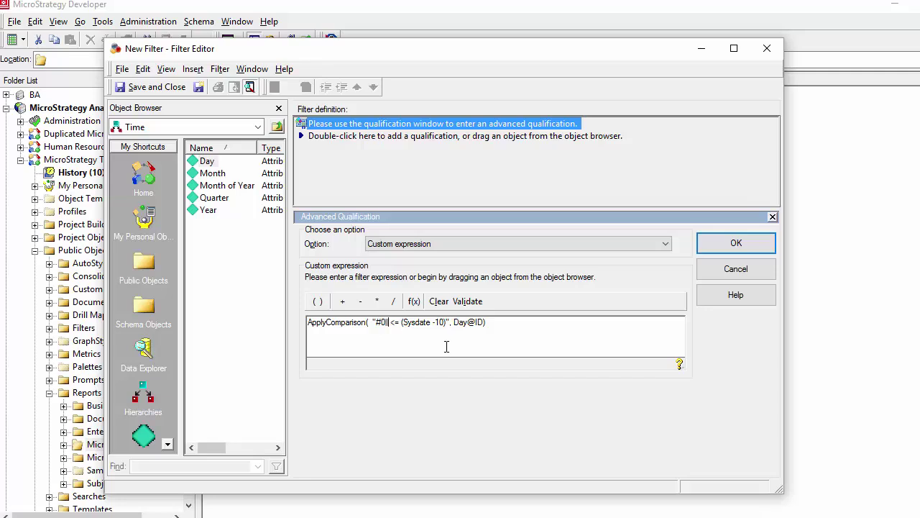
type(" |#1")
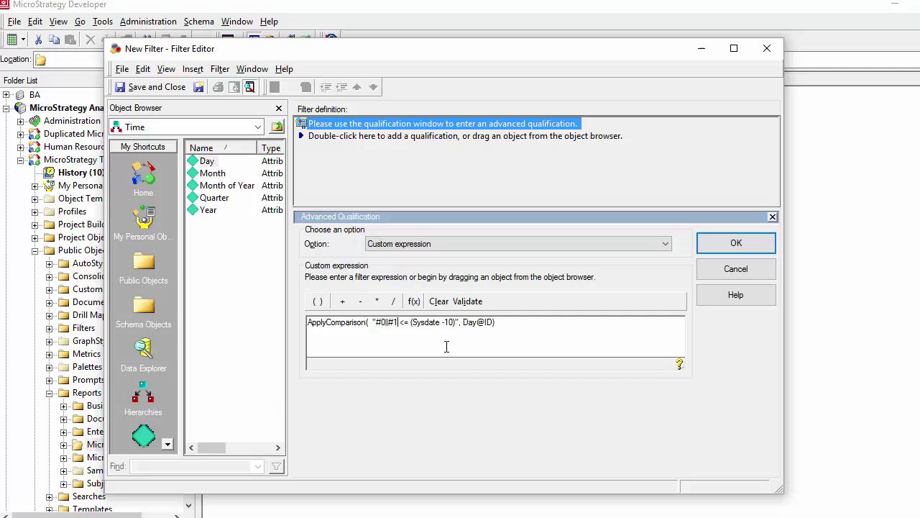
key("Delete")
key("Delete")
key("Delete")
key("Delete")
key("Delete")
key("Delete")
key("Delete")
key("Delete")
key("Delete")
key("Delete")
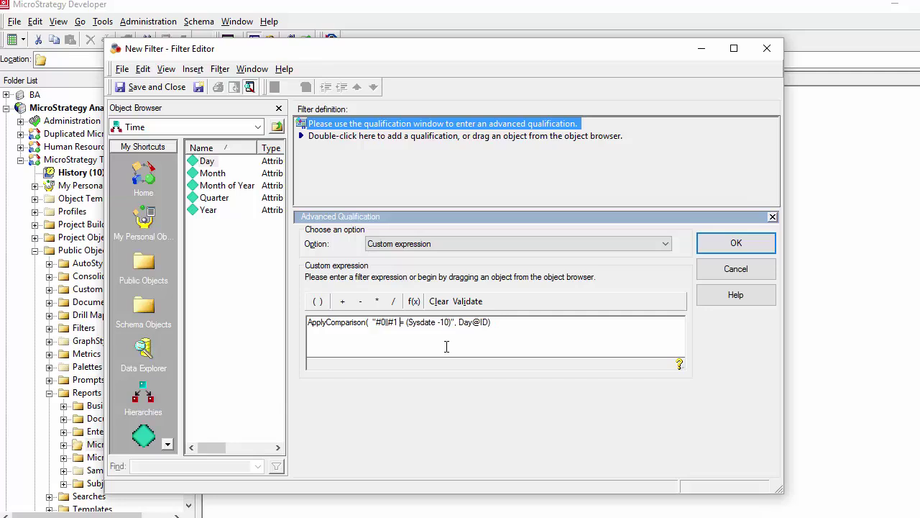
key("Delete")
key("Delete")
key("Delete")
key("Delete")
key("Delete")
key("Delete")
type("in (Select column 1")
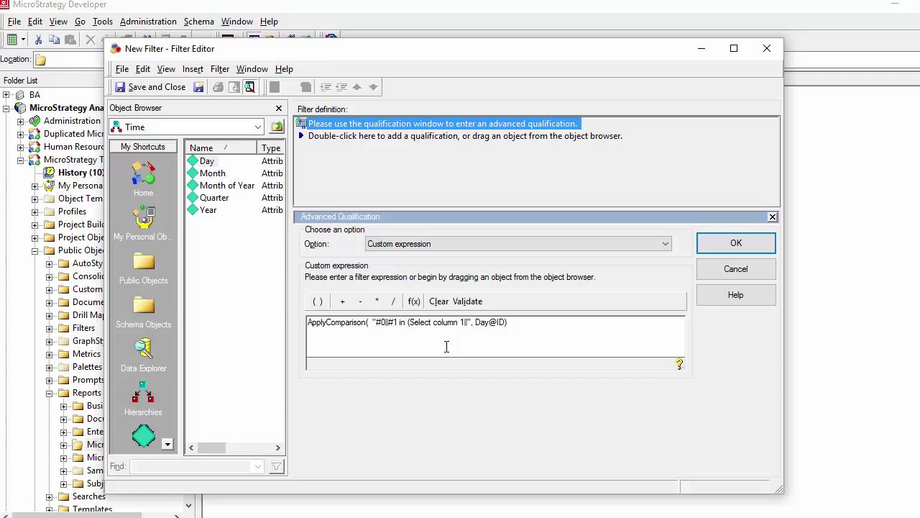
Complete the subquery as column1||column2 from tablex with its closing parenthesis and quote.
key("BackSpace")
key("BackSpace")
key("BackSpace")
type("1 in (Select column1||column2 from tablex")
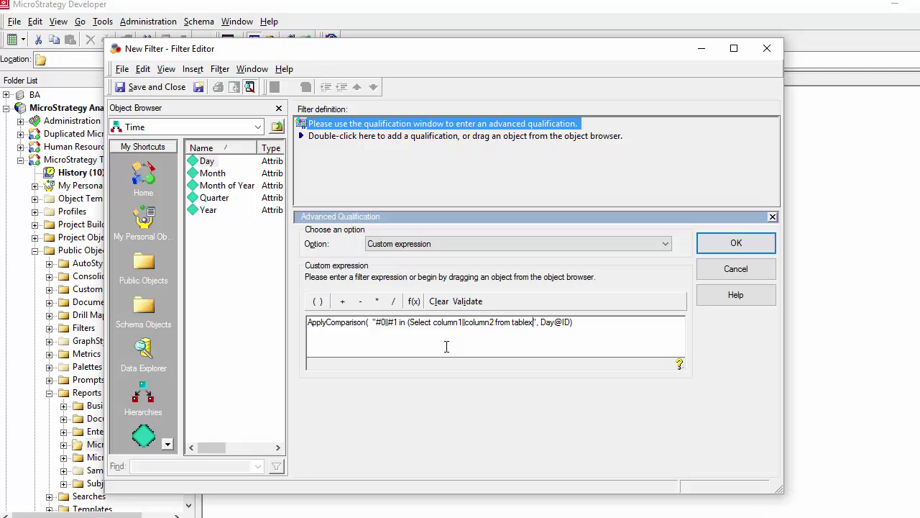
type(")\"")
Remove the extra quote and space, and paste Month@ID as another attribute argument.
key("Delete")
key("Delete")
key("BackSpace")
type(", Month@ID")
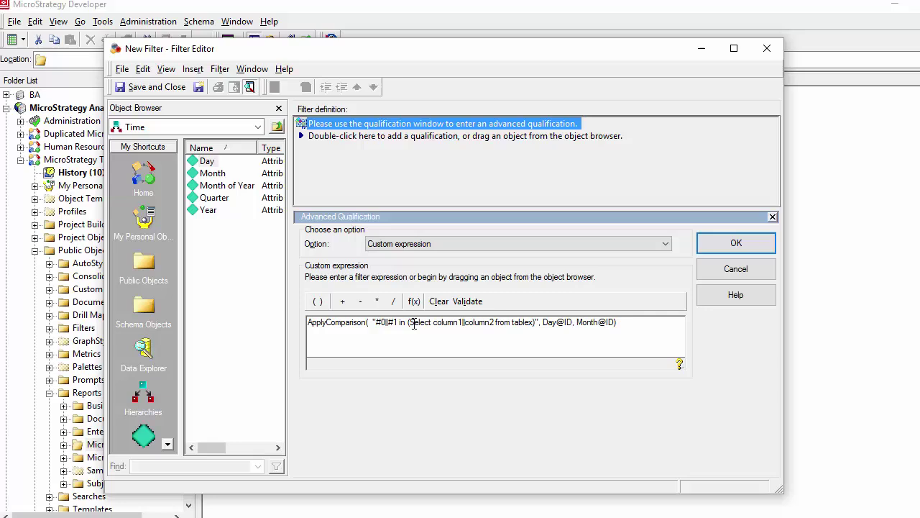
left_click(535, 322)
Add a where 1=1 clause after tableX in the subquery.
type(")")
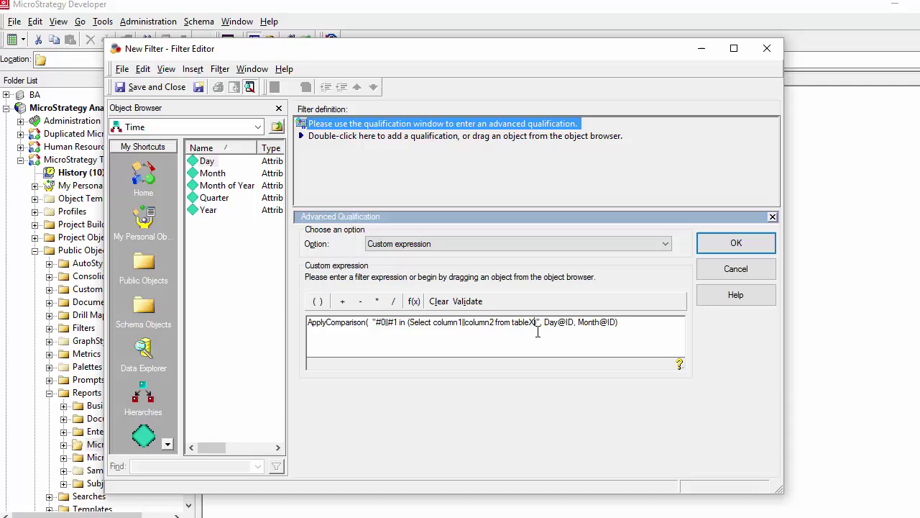
type(")")
left_click(496, 337)
left_click_drag(386, 323, 535, 325)
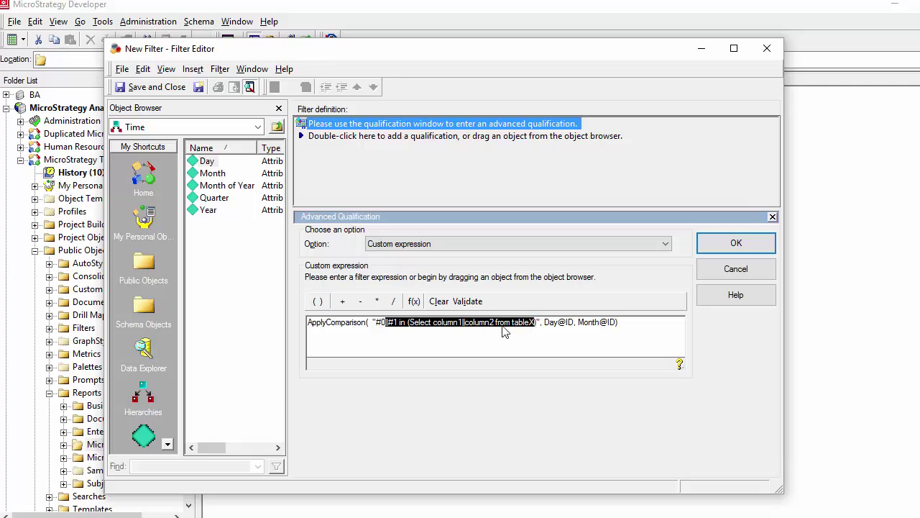
left_click(460, 323)
left_click(537, 323)
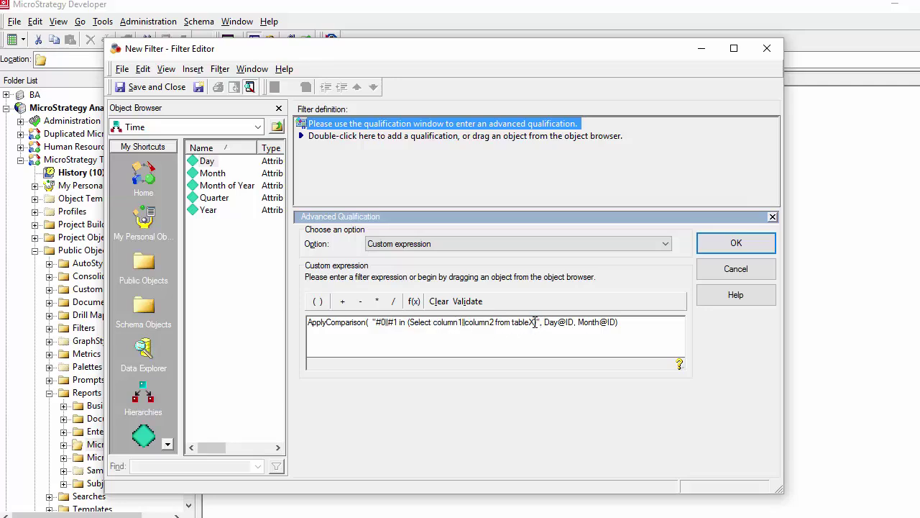
key("BackSpace")
type("when")
key("BackSpace")
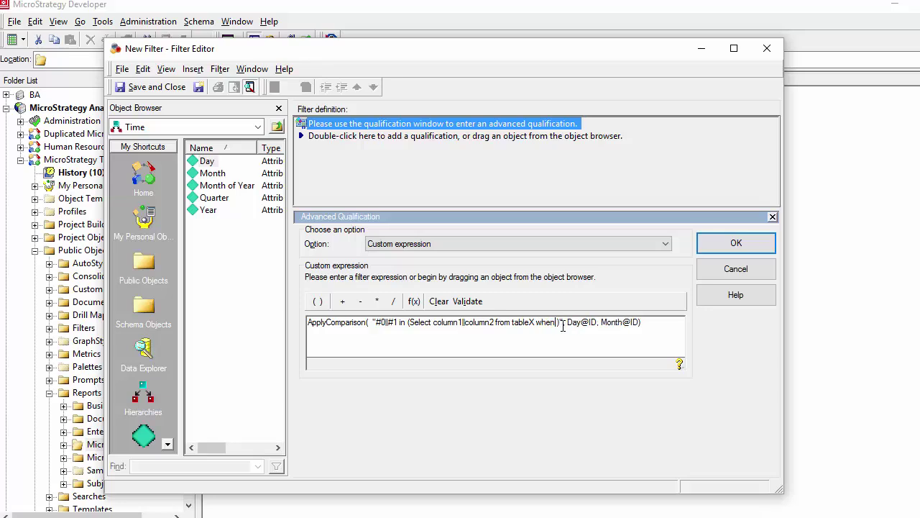
type("re 1=1")
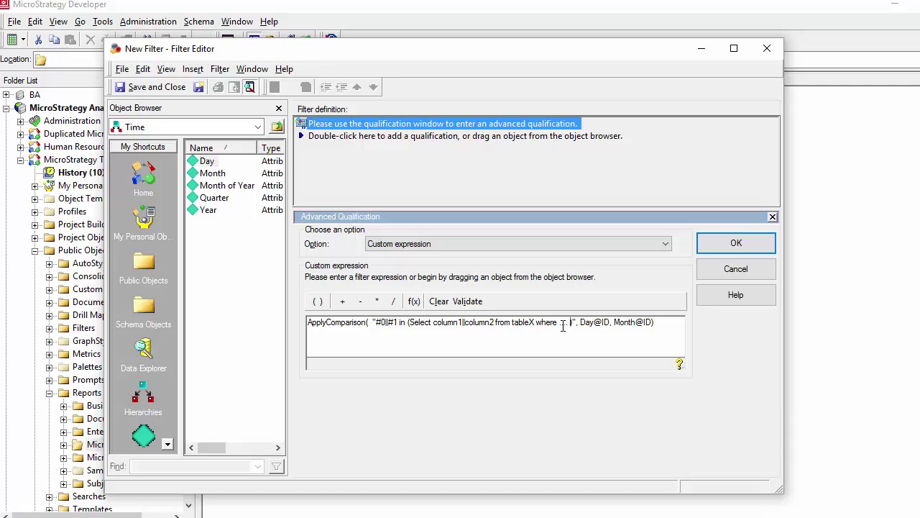
Insert a (select ...) placeholder after where in the subquery.
left_click_drag(410, 324, 571, 324)
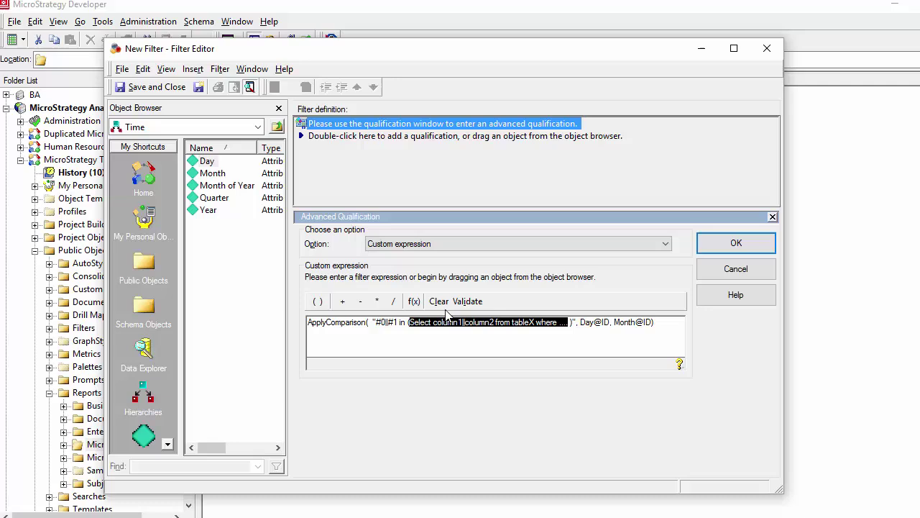
left_click(516, 324)
left_click(558, 323)
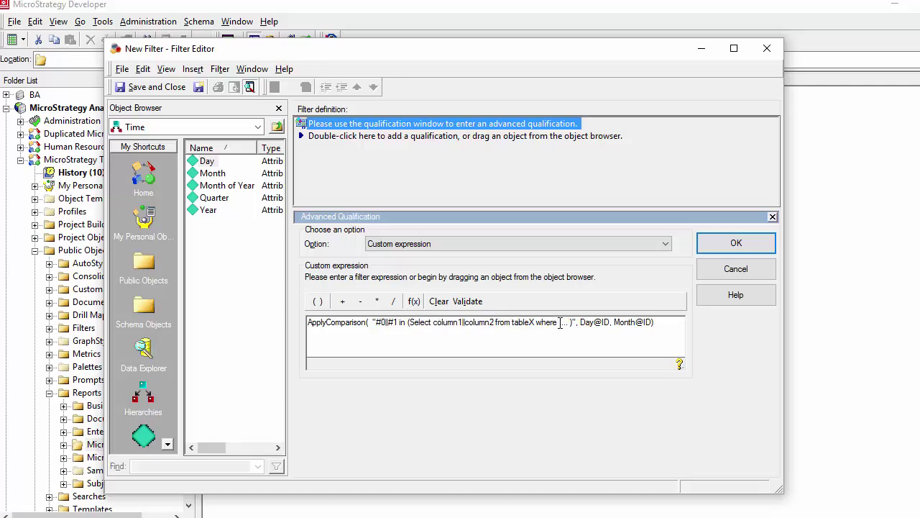
type("(select")
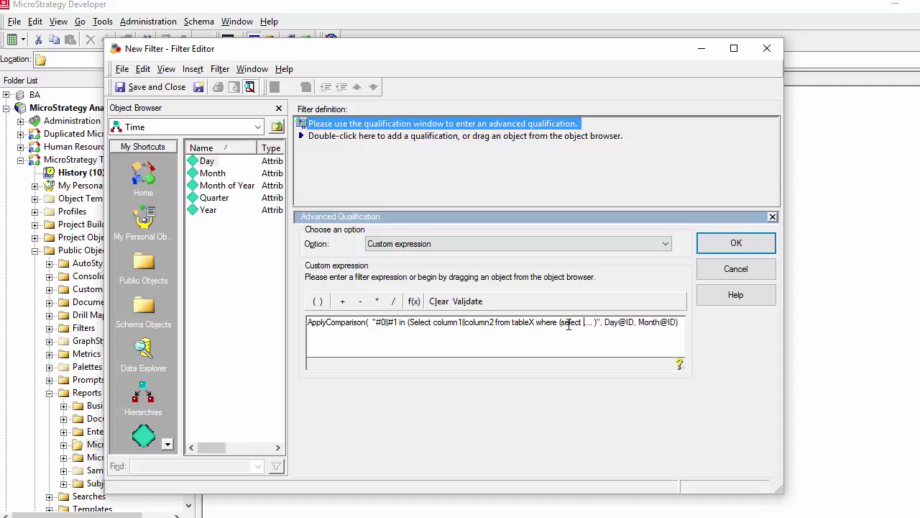
type(" ...")
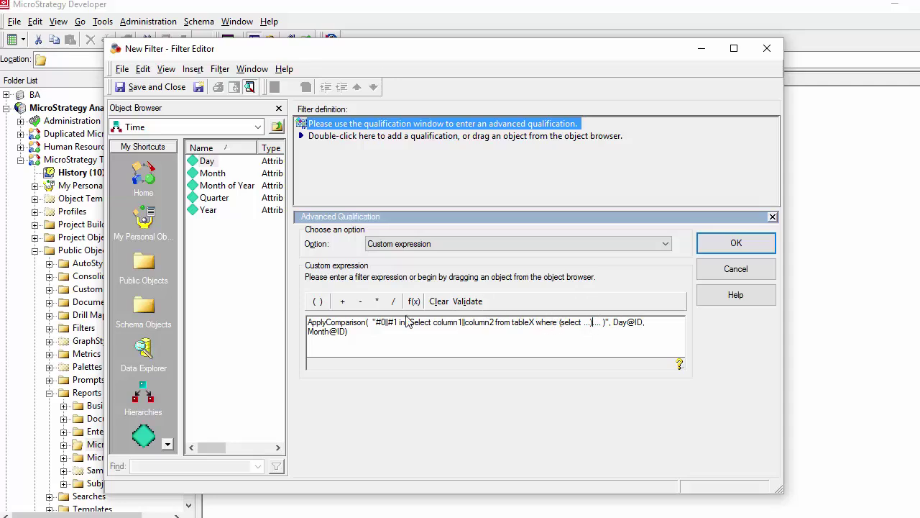
Select the subquery comparison after #0 so it can be replaced.
double_click(618, 322)
left_click_drag(400, 323, 570, 322)
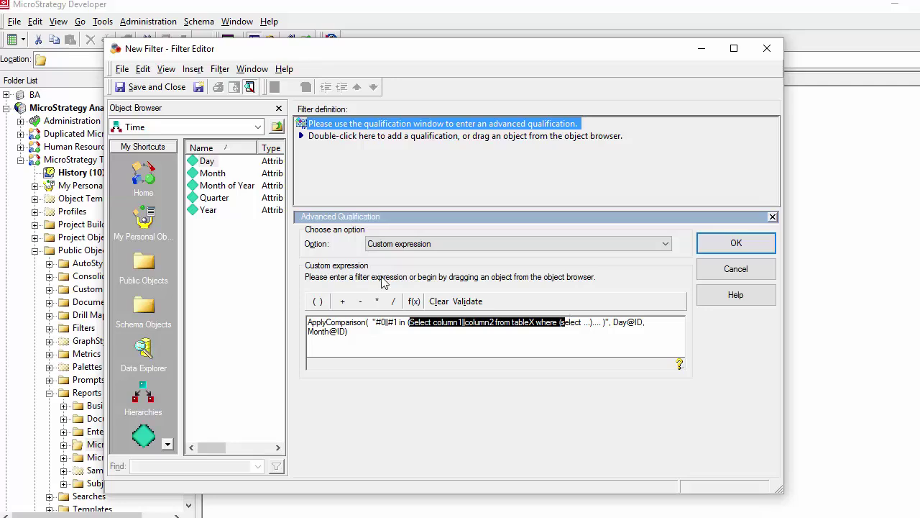
left_click_drag(349, 332, 381, 319)
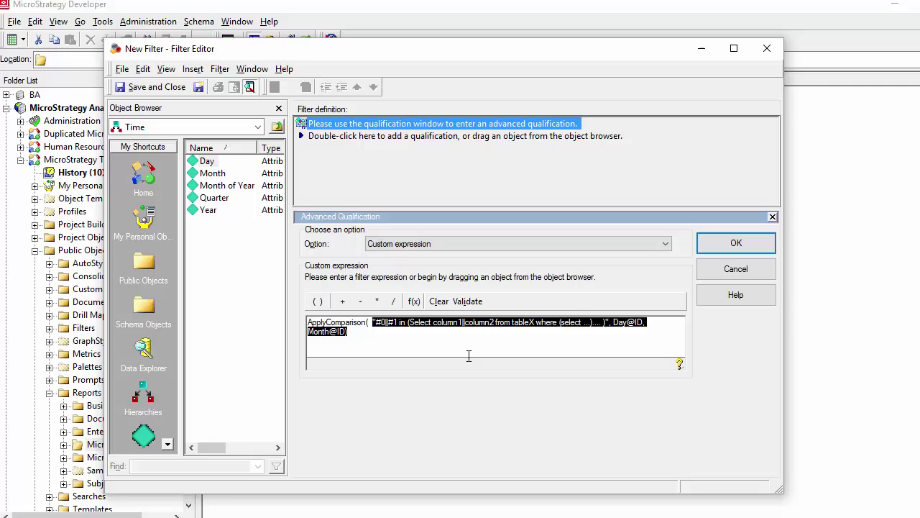
left_click(411, 329)
left_click_drag(387, 325, 607, 321)
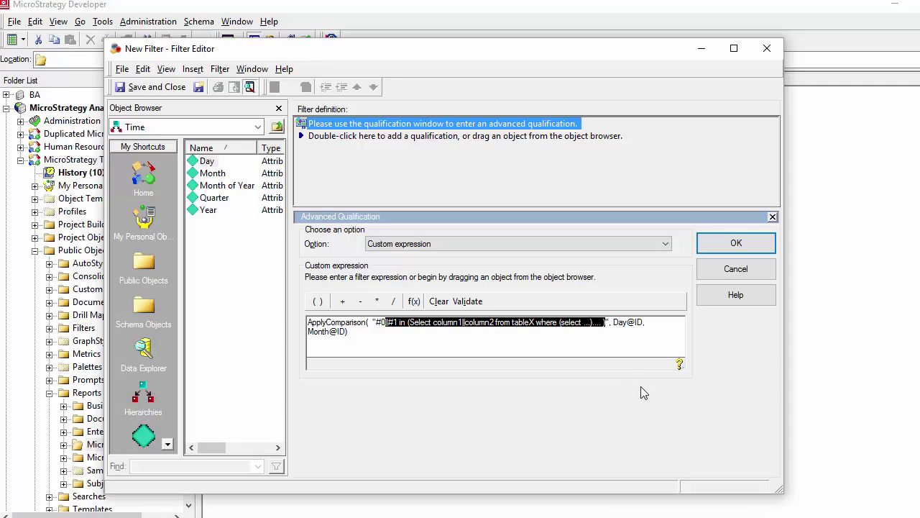
Replace the comparison with #0 between #E1 and #E2 and delete the Day@ID argument.
type("between ")
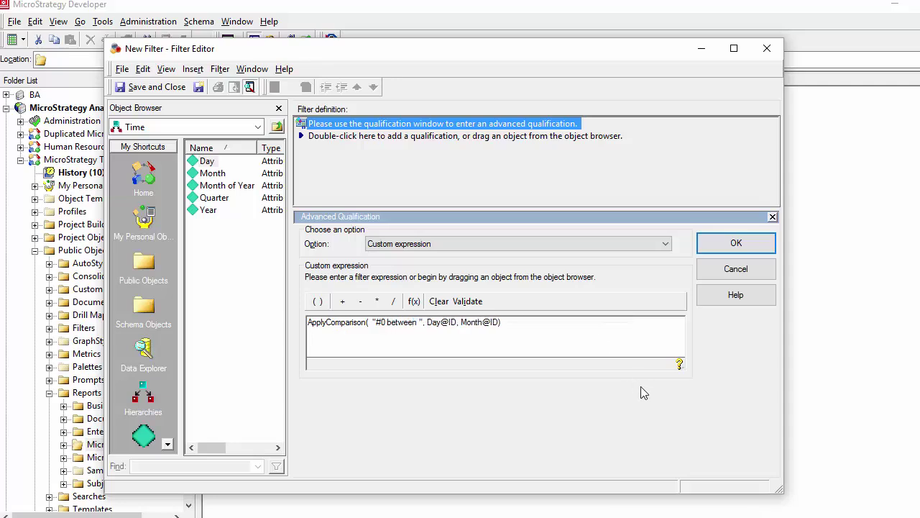
type("#")
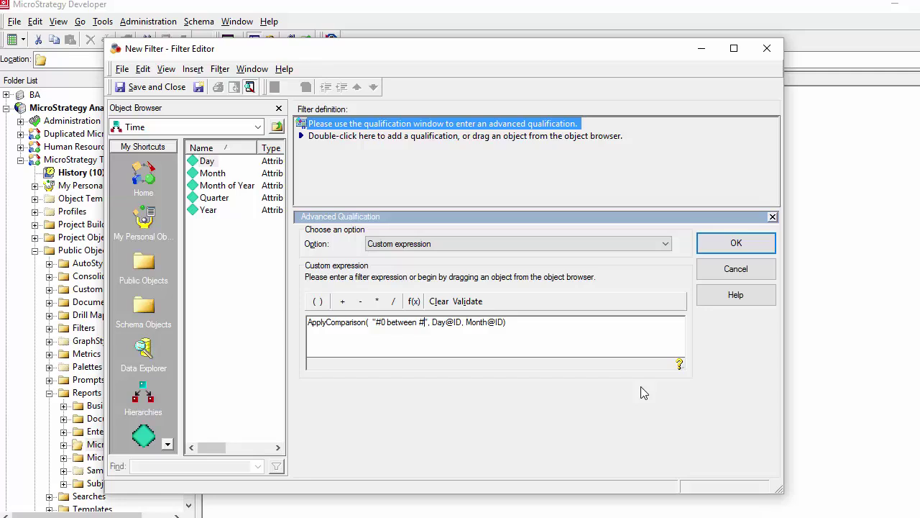
type("E1")
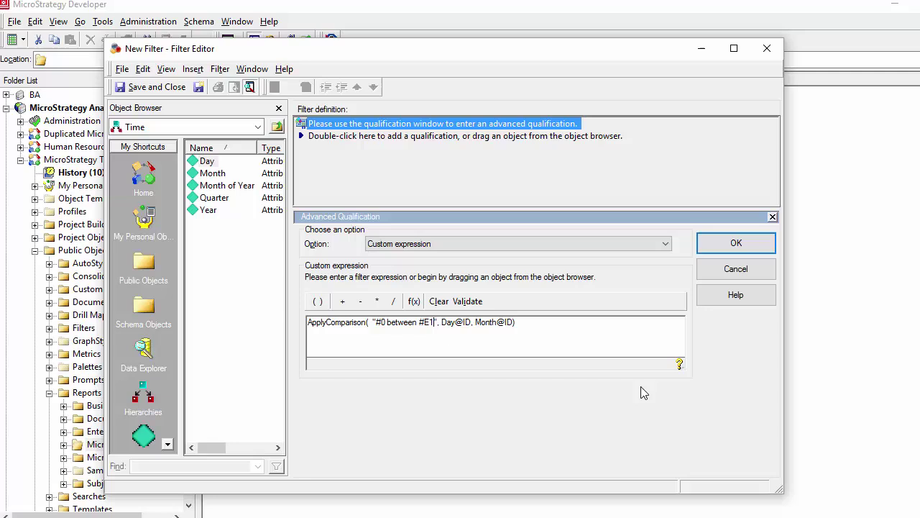
type(" and ")
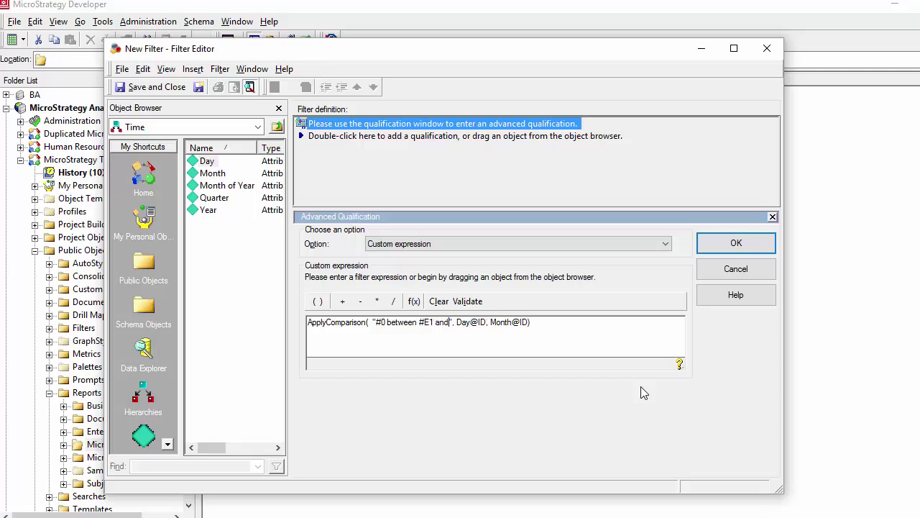
type("#E2")
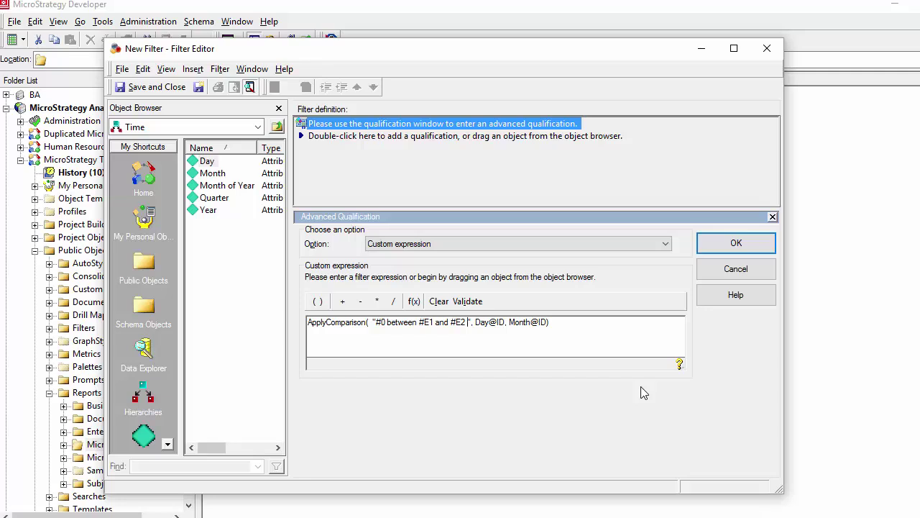
key("BackSpace")
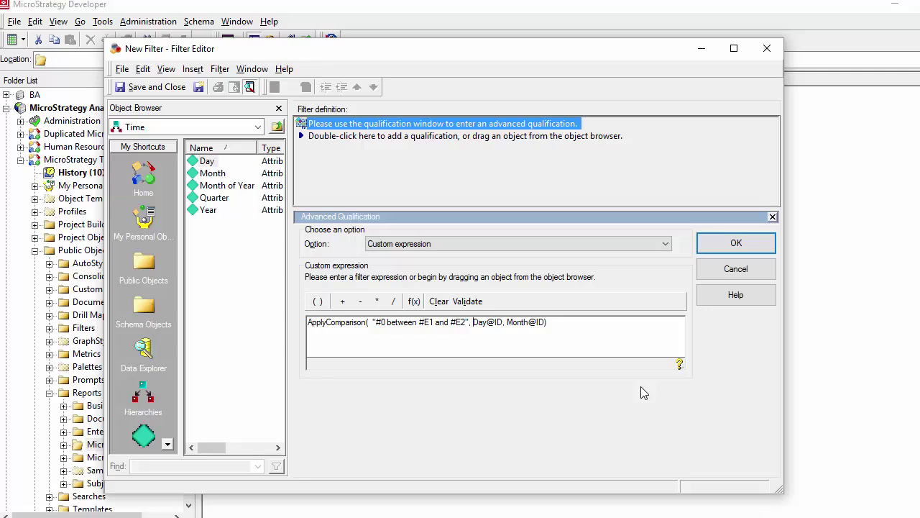
key("Delete")
key("Delete")
key("Delete")
key("Delete")
key("Delete")
key("Delete")
key("Delete")
key("Delete")
key("Delete")
key("Delete")
Append ?[Select Start Month] and ?[Select End Month] as the final arguments, closing the expression.
type("M")
type(")")
type(", ")
type("?[Se")
type("lect ")
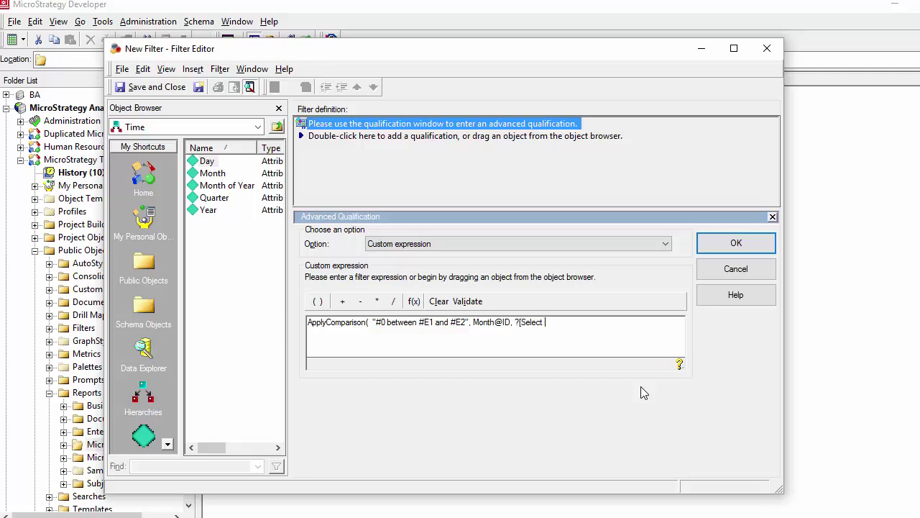
type("Start Month], ?[Select End Month]")
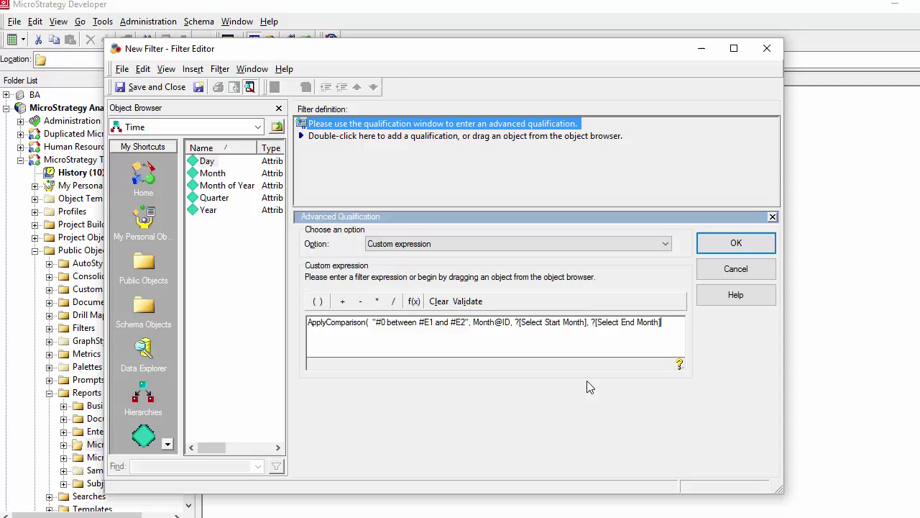
type(")")
Replace #E1 and #E2 with DateAdd(Day, -#1, GetDate()) and GetDate().
left_click(419, 322)
left_click_drag(421, 325, 466, 325)
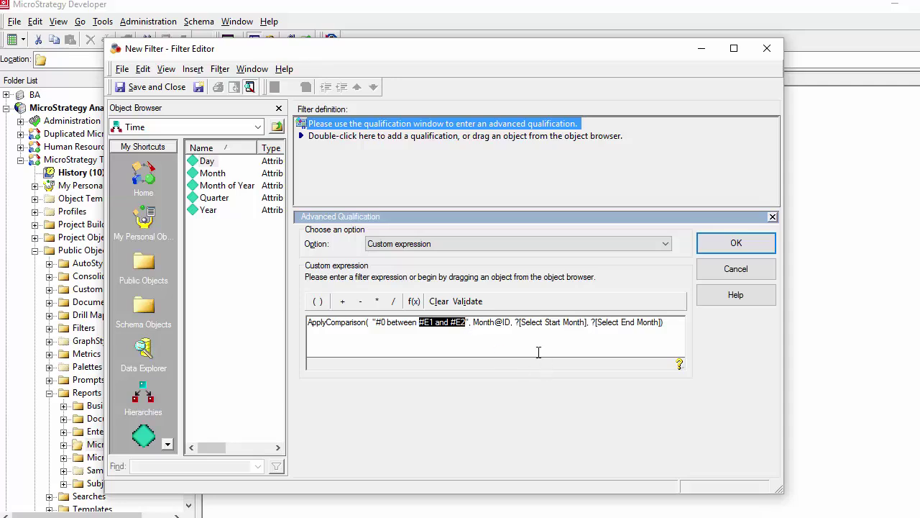
type("DateA")
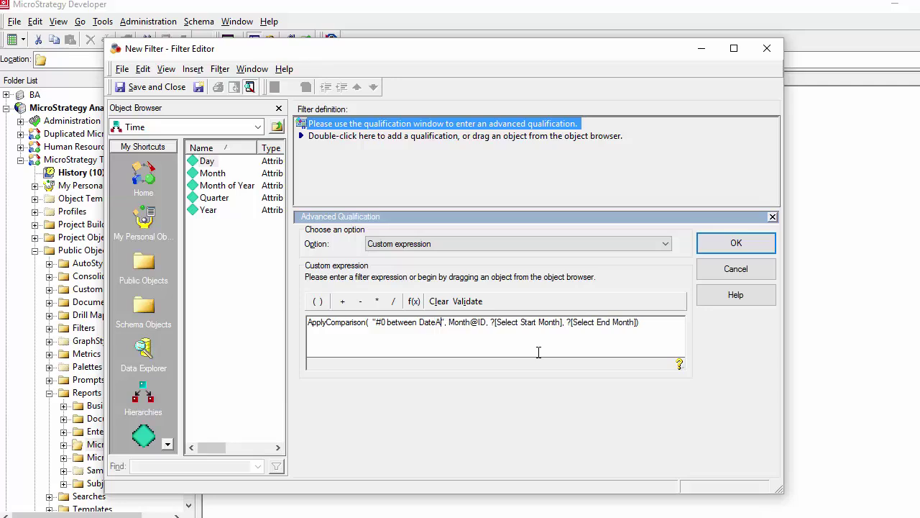
type("dd")
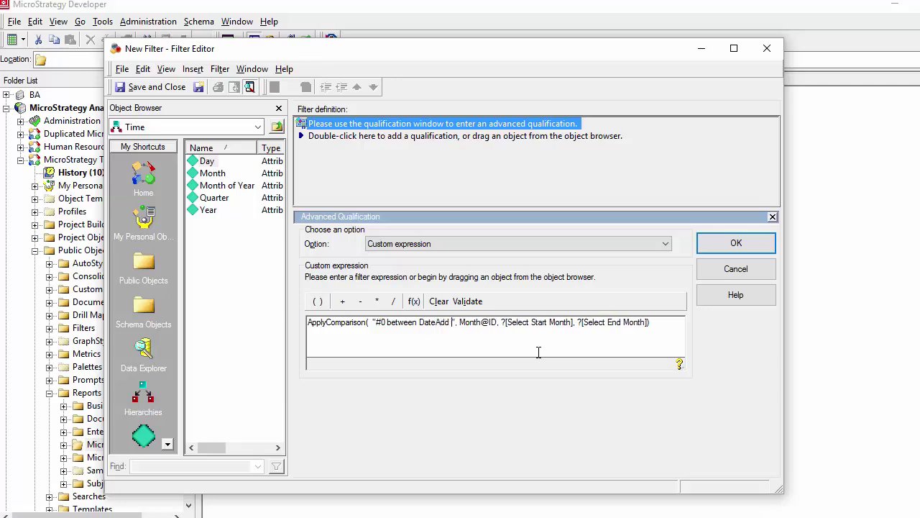
key("BackSpace")
type("(Day ")
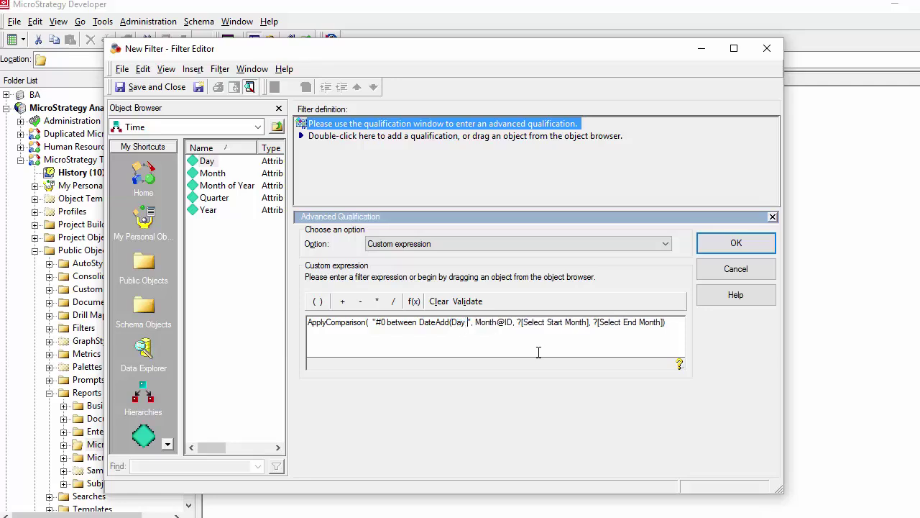
type(", #1")
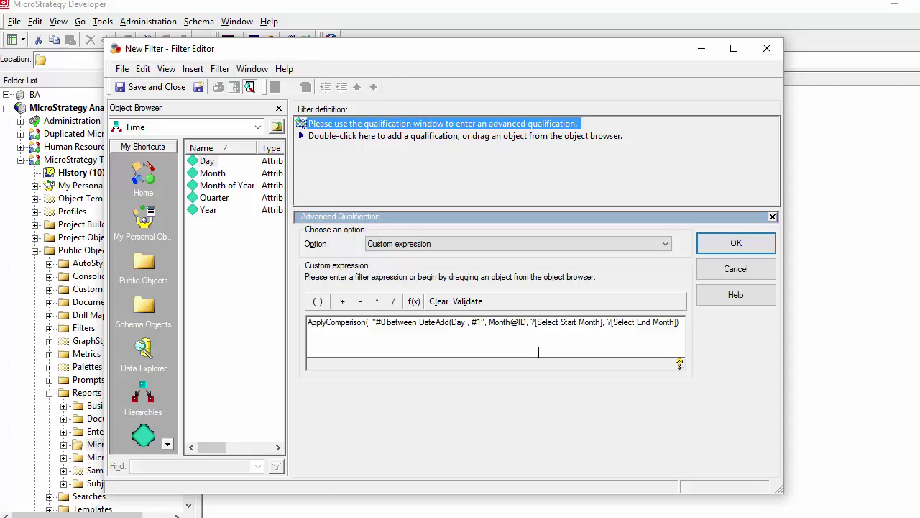
key("BackSpace")
key("BackSpace")
type("-#")
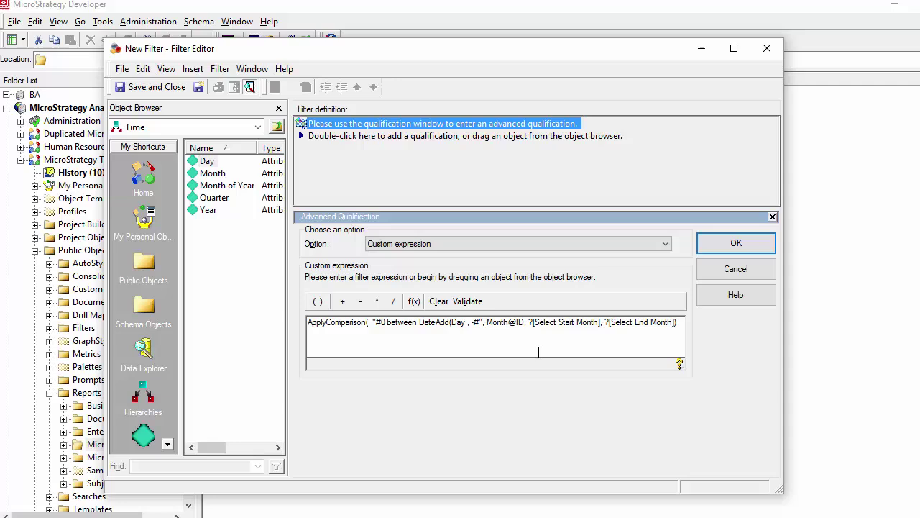
type("1")
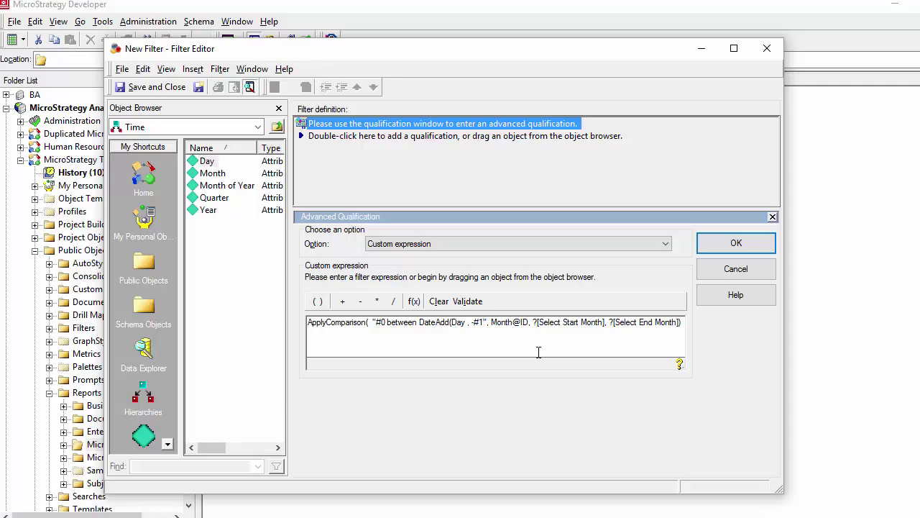
type(", GetDate")
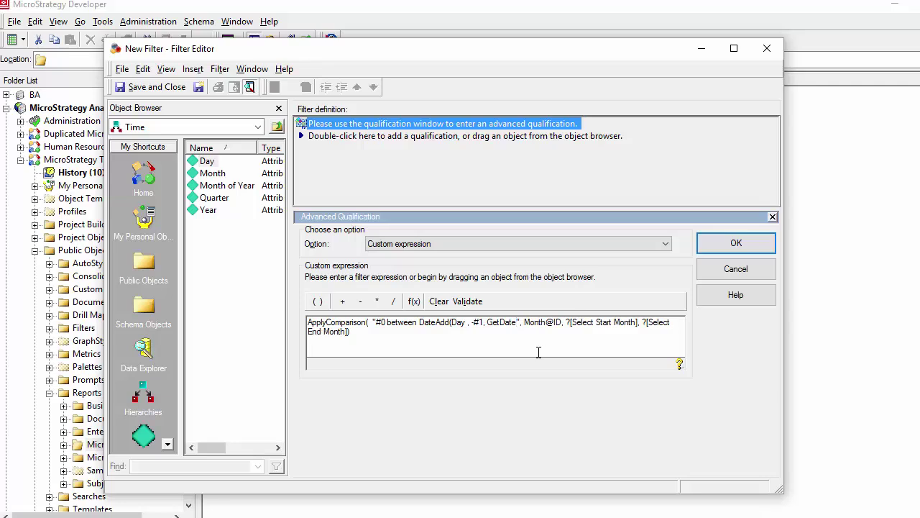
type("()")
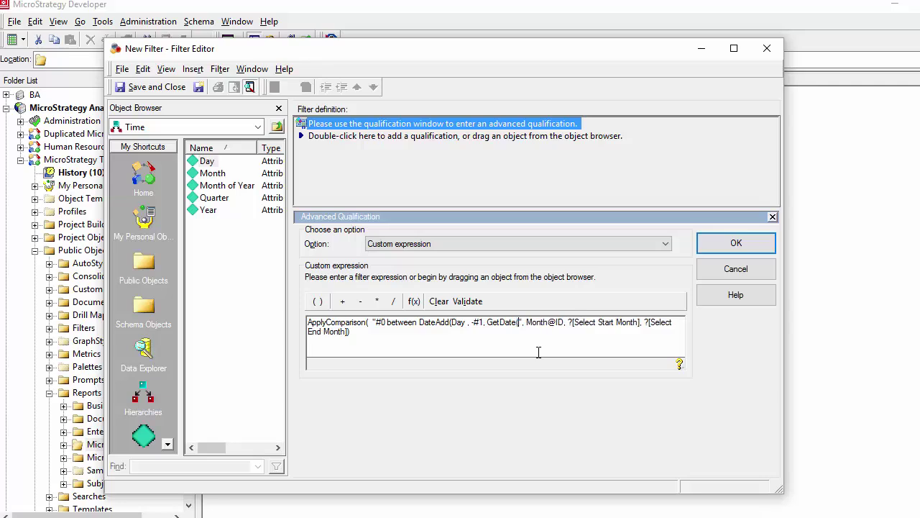
type(") and ")
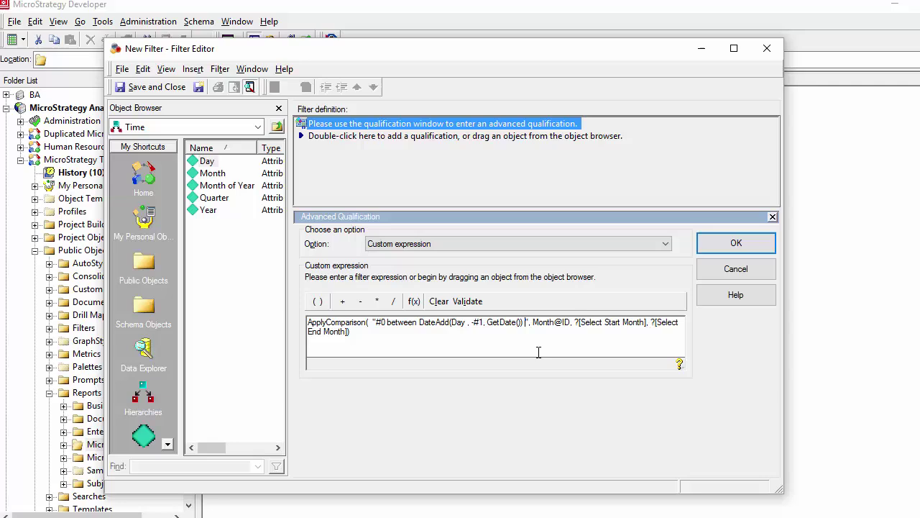
type("GetDate")
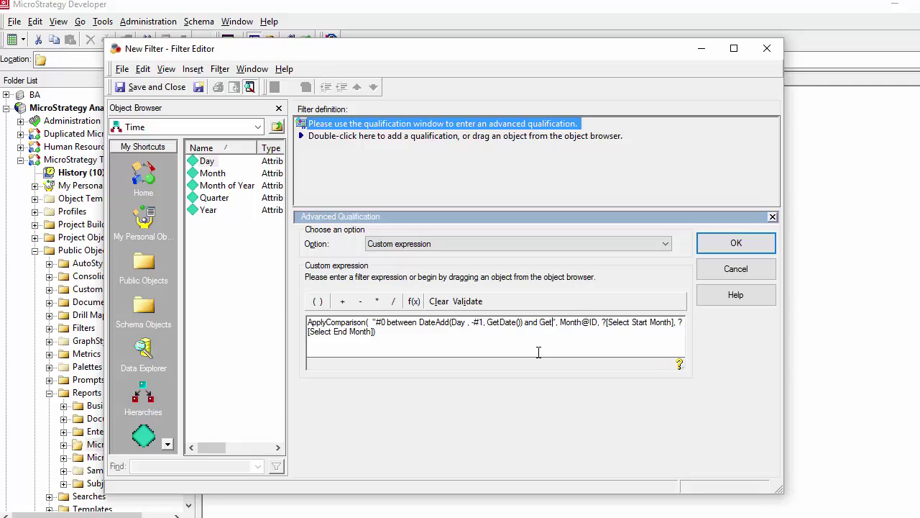
type("()")
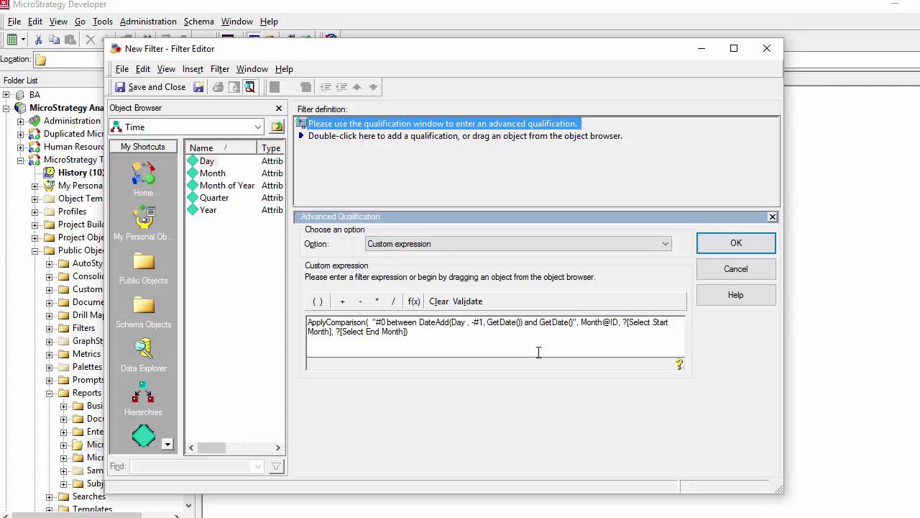
Change the attribute argument from Month@ID to Date@ID.
key("Right")
left_click_drag(604, 324, 581, 325)
type("Date")
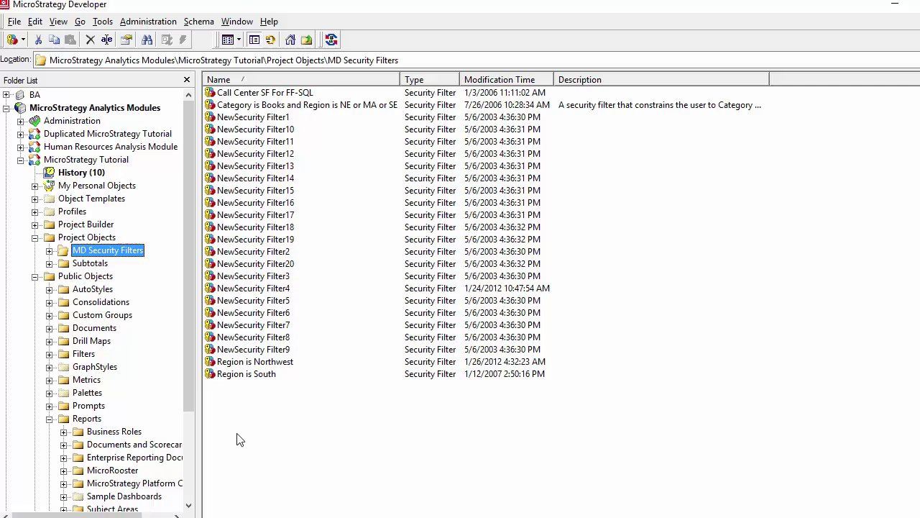
Create a new security filter from the folder and add an empty Advanced qualification expression.
right_click(238, 436)
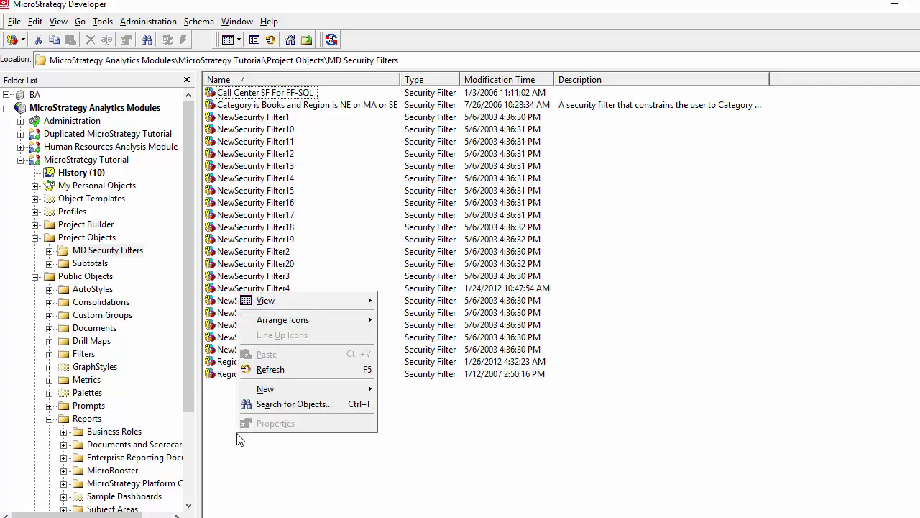
mouse_move(333, 396)
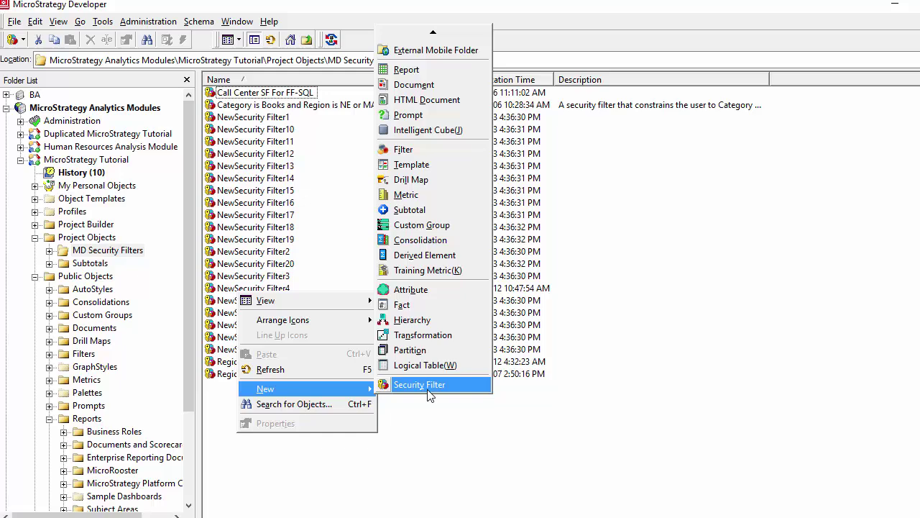
left_click(427, 383)
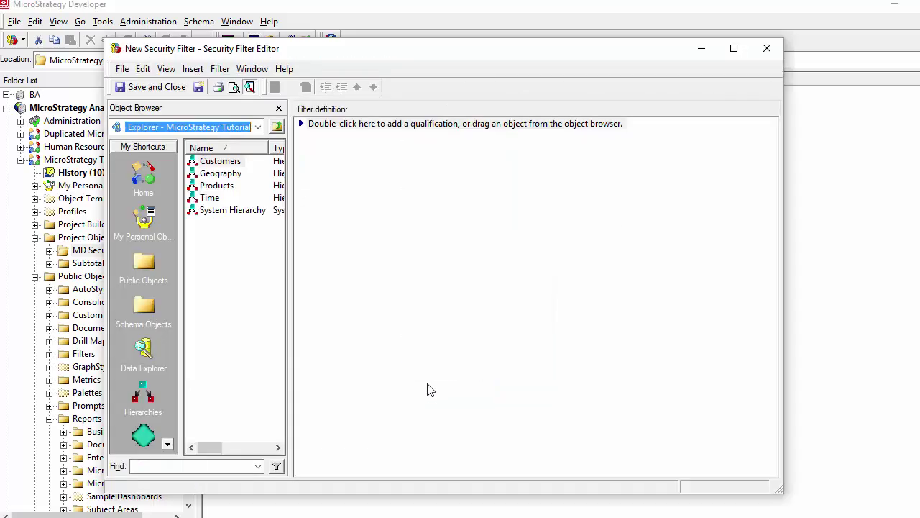
left_click(348, 124)
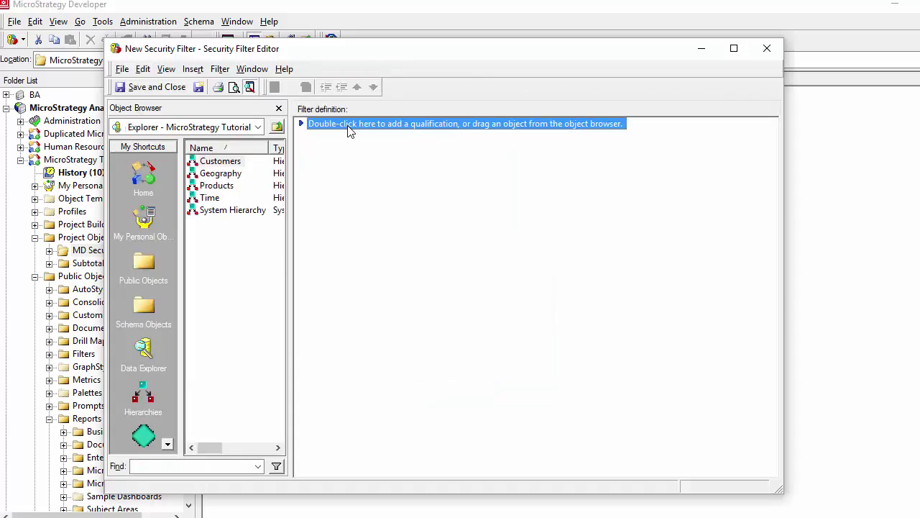
double_click(348, 125)
left_click(363, 290)
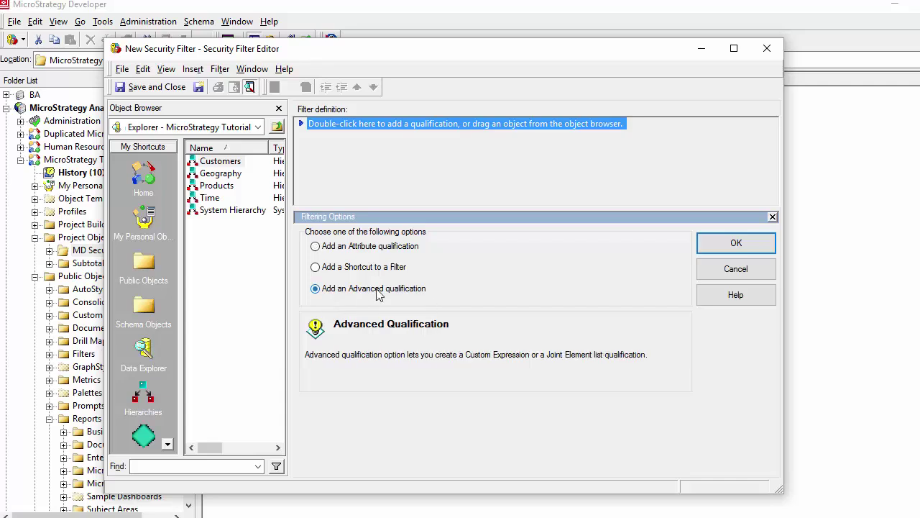
left_click(735, 252)
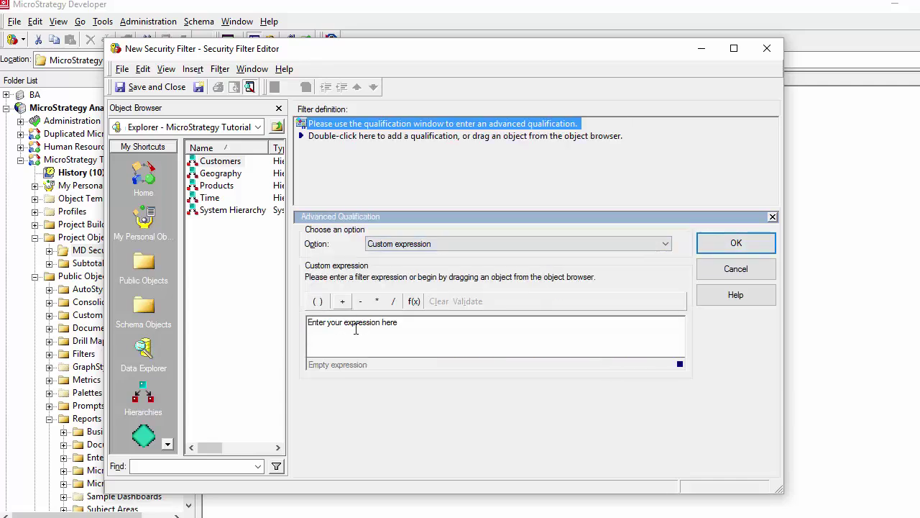
left_click(396, 325)
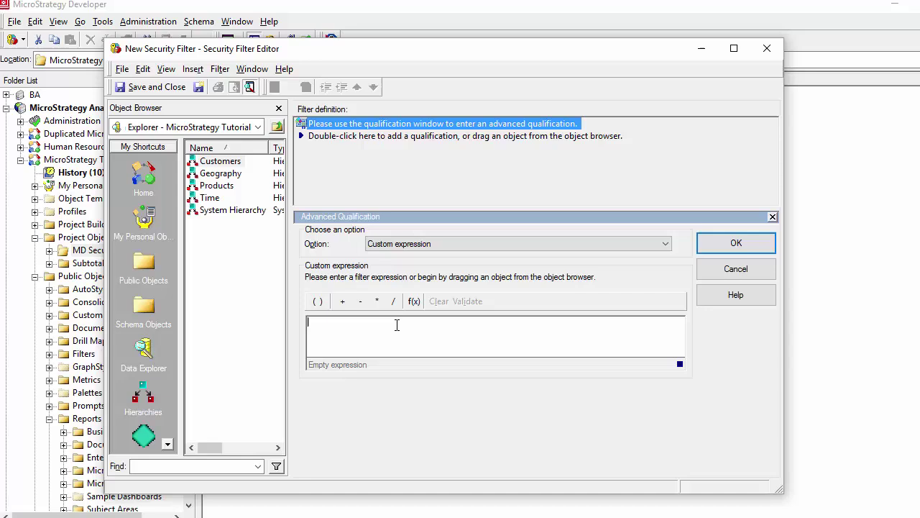
Enter ApplyComparison with a Select VendorID from TableofVendors subquery, Vendor@Desc and Upper(?[User Login]), then validate.
type("ApplyCompan")
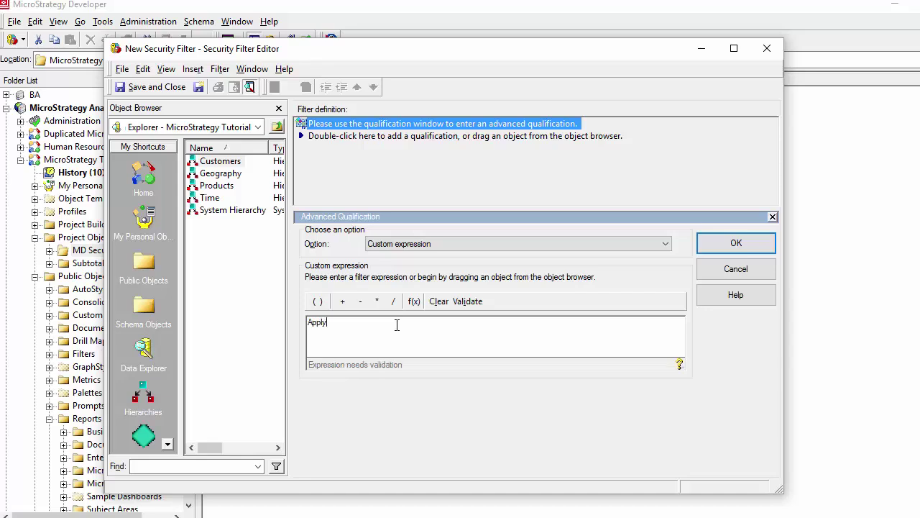
type("son (\"#0 in Select")
key("BackSpace")
key("BackSpace")
key("BackSpace")
key("BackSpace")
key("BackSpace")
key("BackSpace")
type("(Select")
type("VendorID from TableofVendors where upper(VenderName)=#1, [")
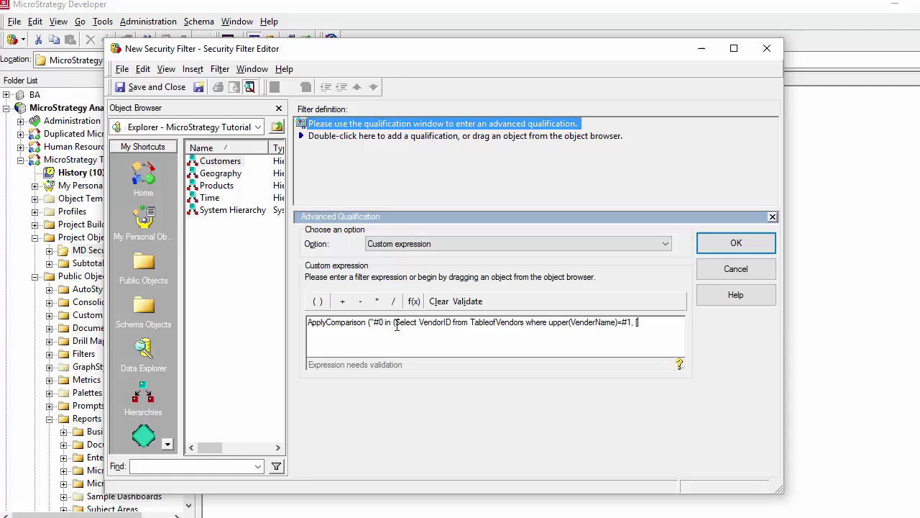
type("Vendor@Desc")
type(", Upper")
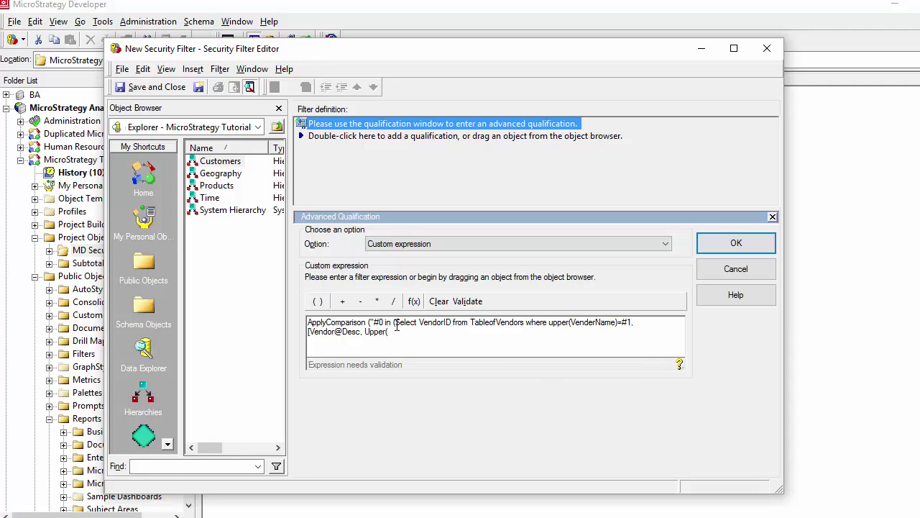
type("(?[User Login]))")
left_click(465, 306)
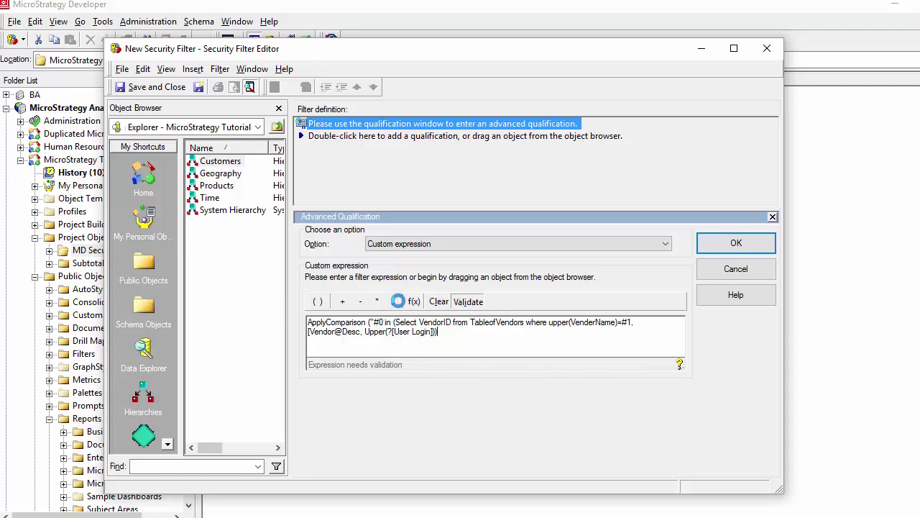
left_click(513, 318)
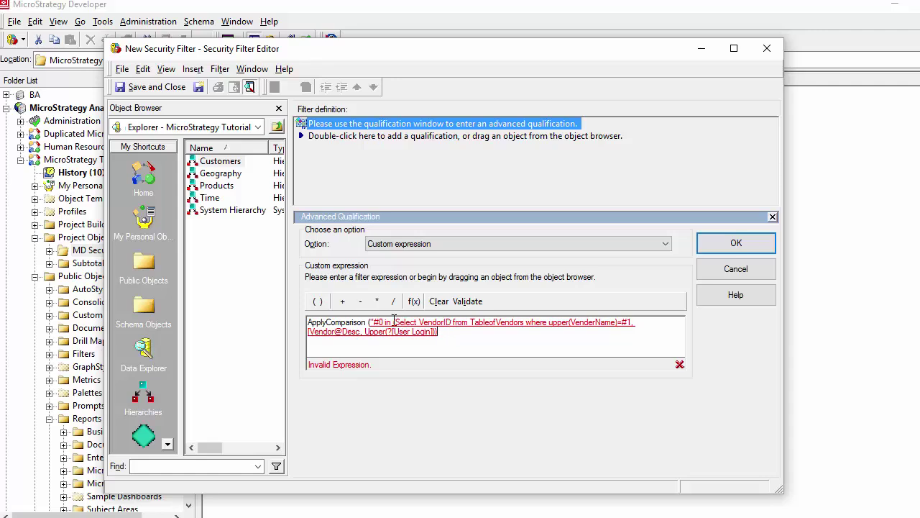
double_click(427, 329)
left_click(426, 330)
left_click_drag(420, 322, 447, 324)
double_click(446, 323)
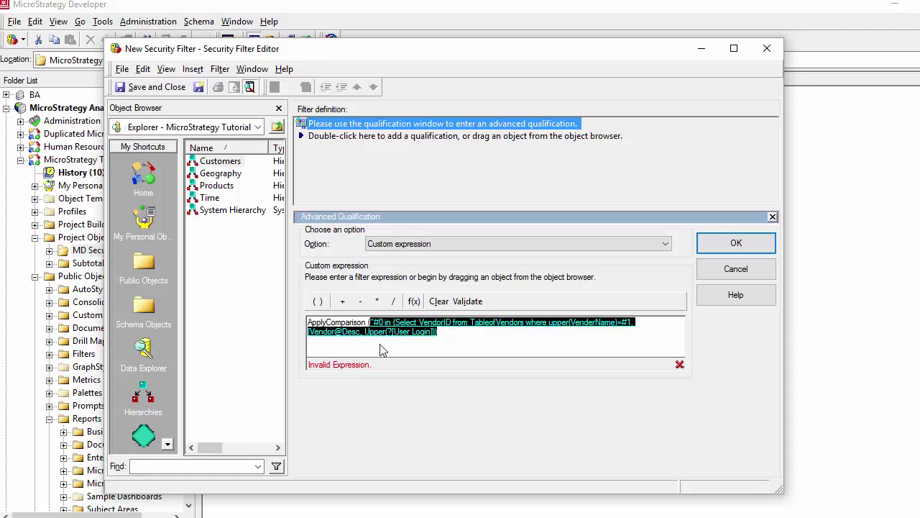
left_click(383, 332)
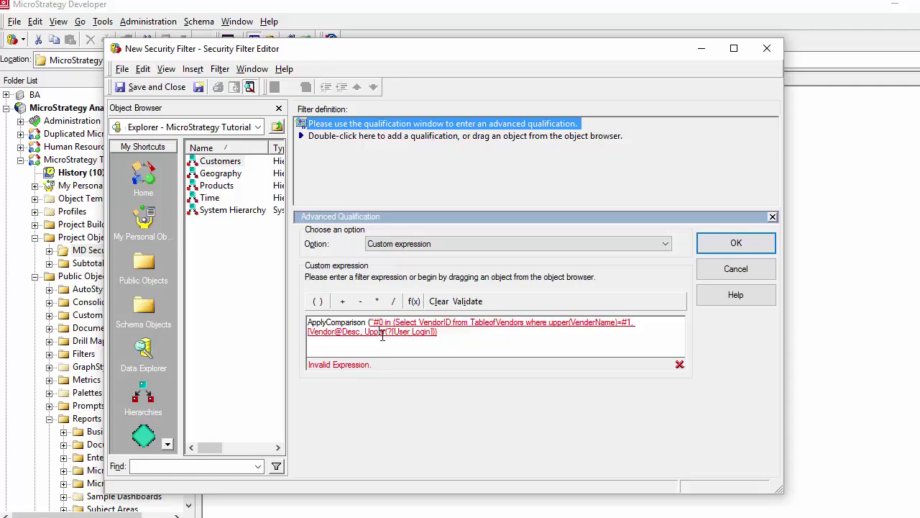
double_click(346, 333)
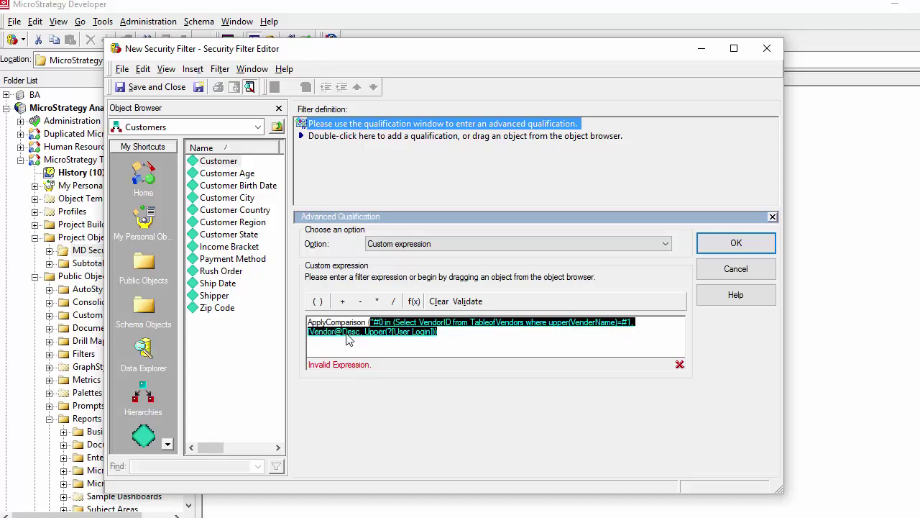
left_click(456, 338)
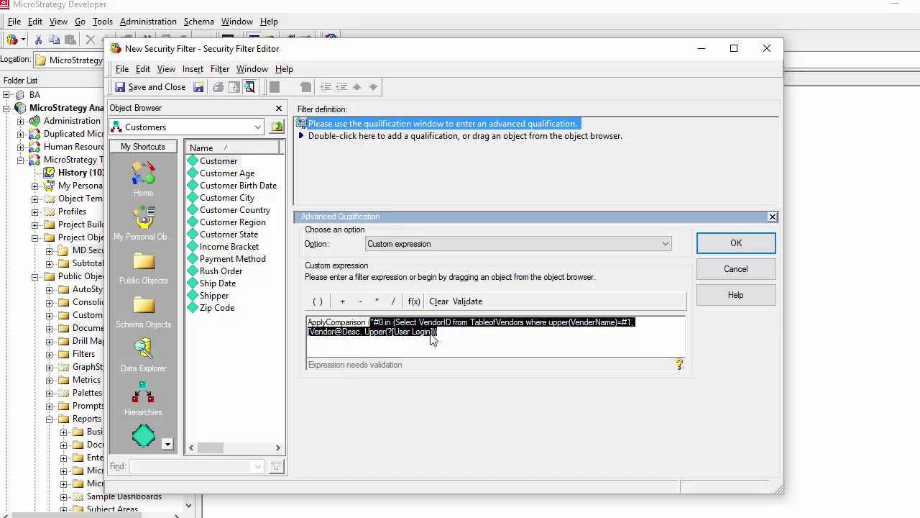
double_click(332, 332)
left_click(335, 332)
left_click_drag(335, 333, 314, 335)
type("Customer")
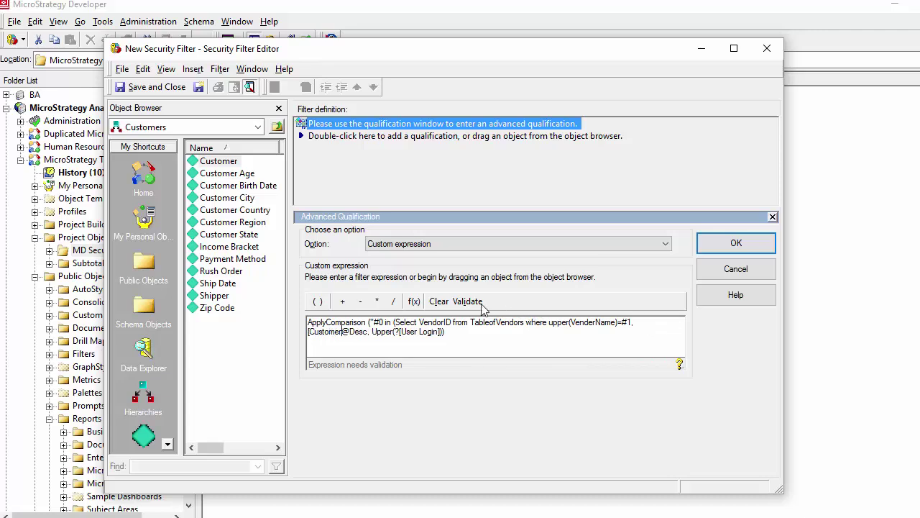
Close the vendor subquery after =#1 with a parenthesis and quote, then validate.
left_click(636, 324)
key("BackSpace")
type(")\"")
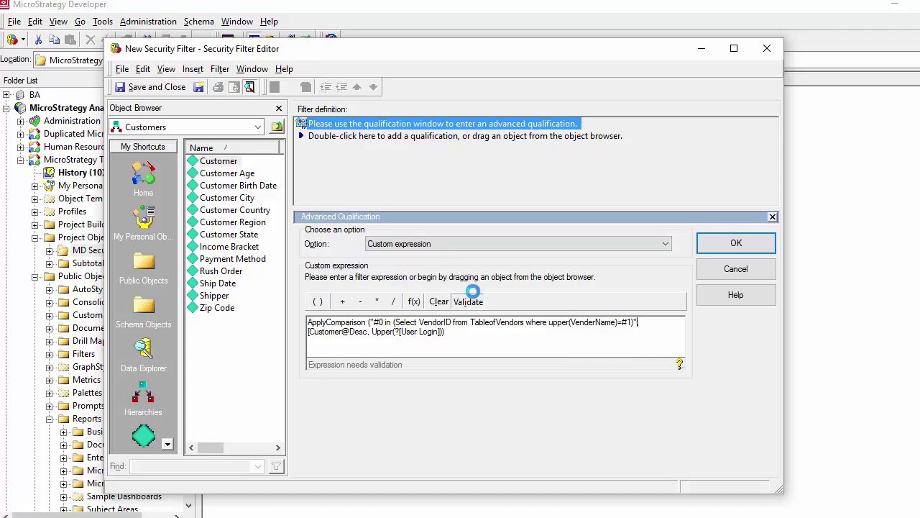
left_click(468, 301)
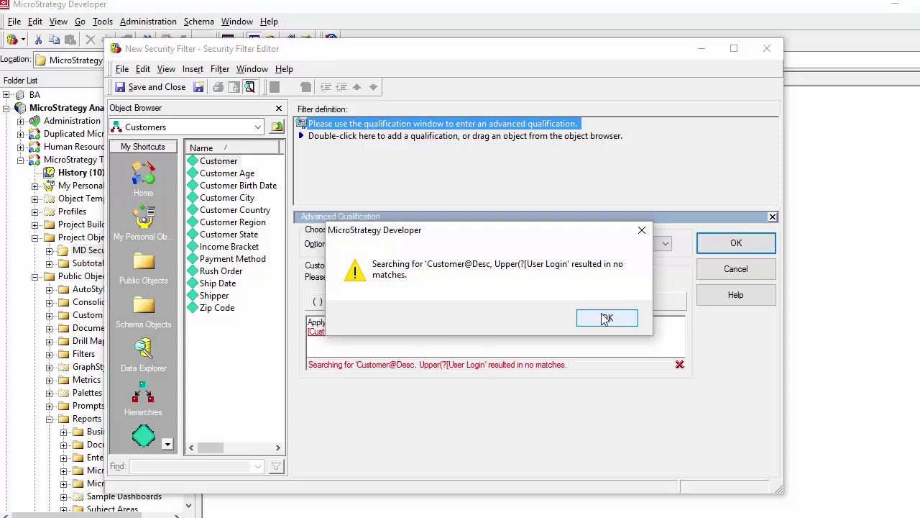
left_click(597, 321)
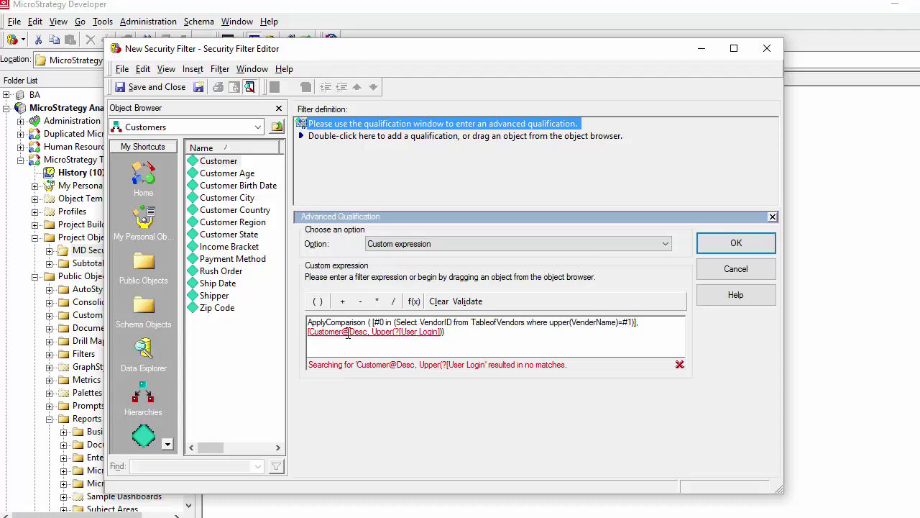
Change Customer@Desc to Customer@ID and validate the expression again.
left_click_drag(351, 332, 367, 332)
type("ID")
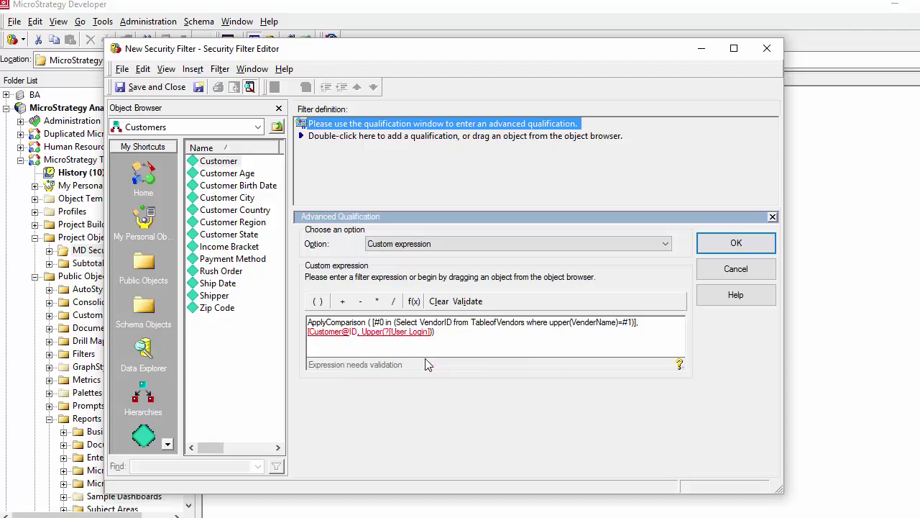
left_click(464, 302)
left_click(394, 352)
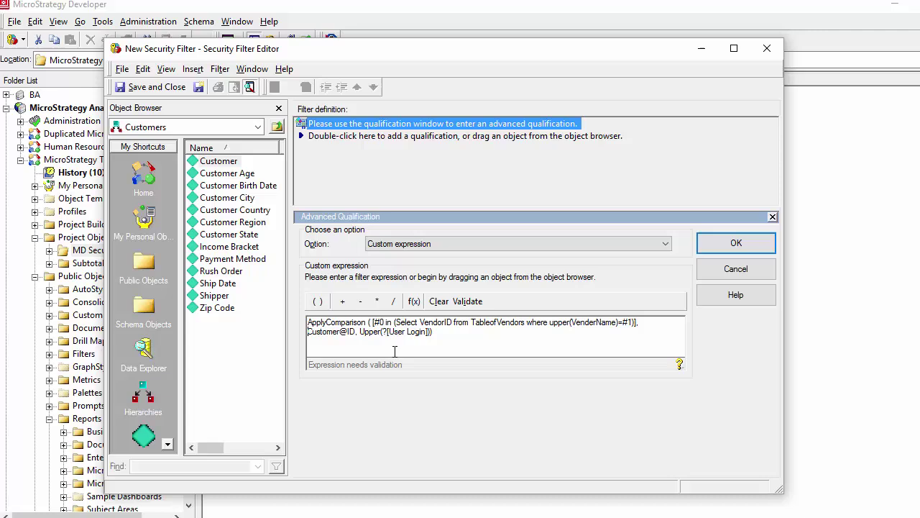
Validate the Customer@ID ApplyComparison with Upper(?[User Login]) until it reports Valid expression.
left_click(469, 302)
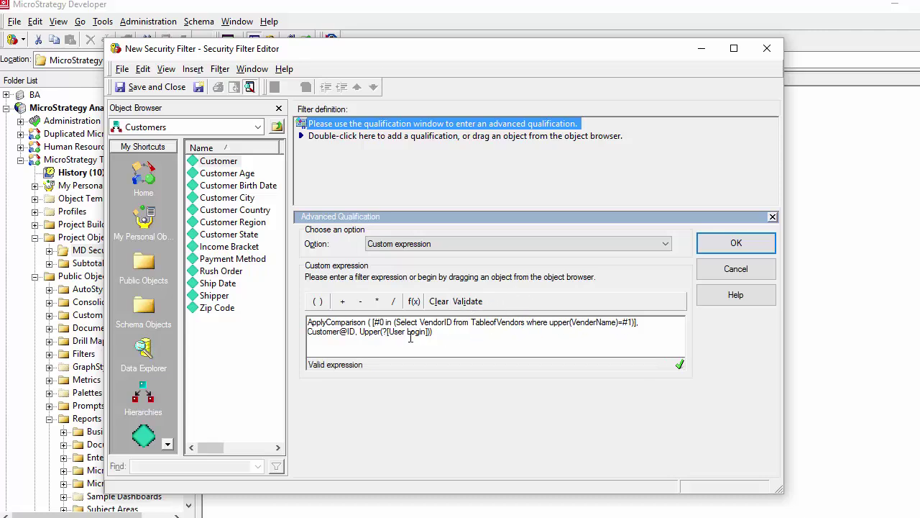